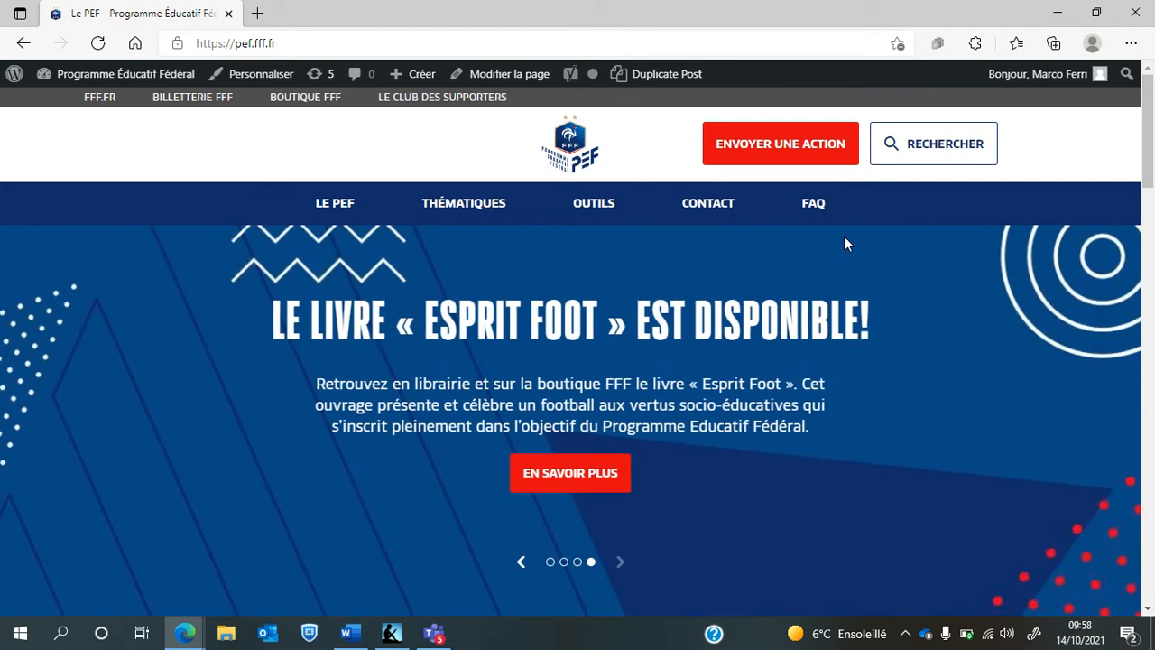
Go to the 'Partagez vos actions' form via 'Envoyer une action' and scroll to Vos informations
left_click(769, 160)
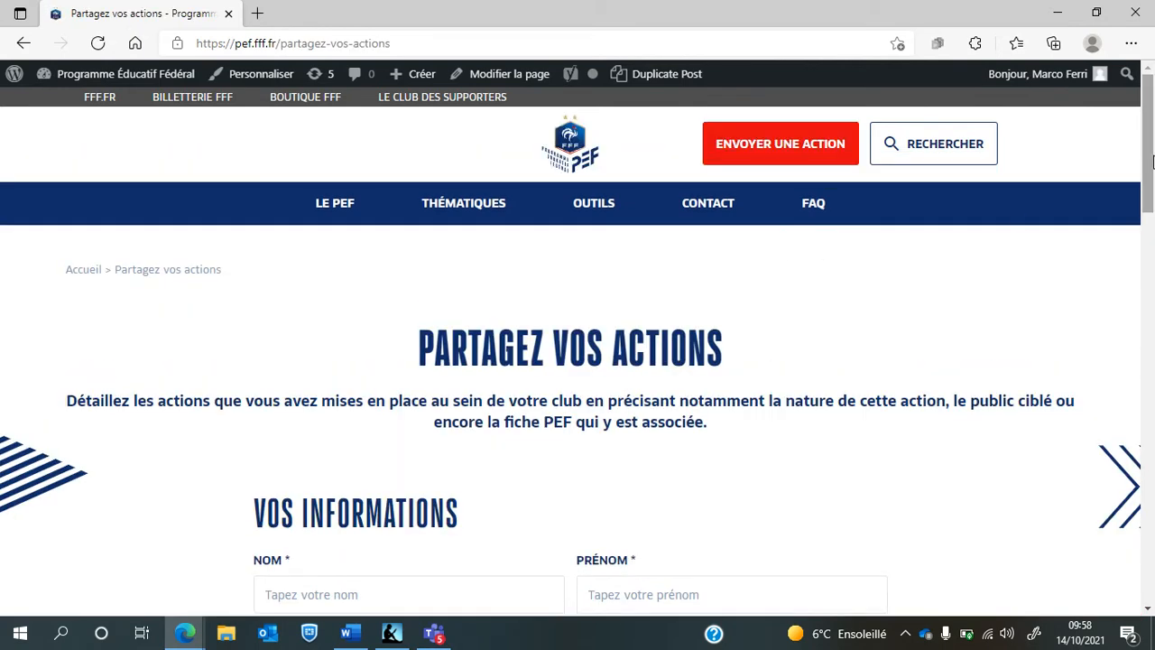
scroll(1147, 168, "down", 2)
scroll(1151, 172, "down", 4)
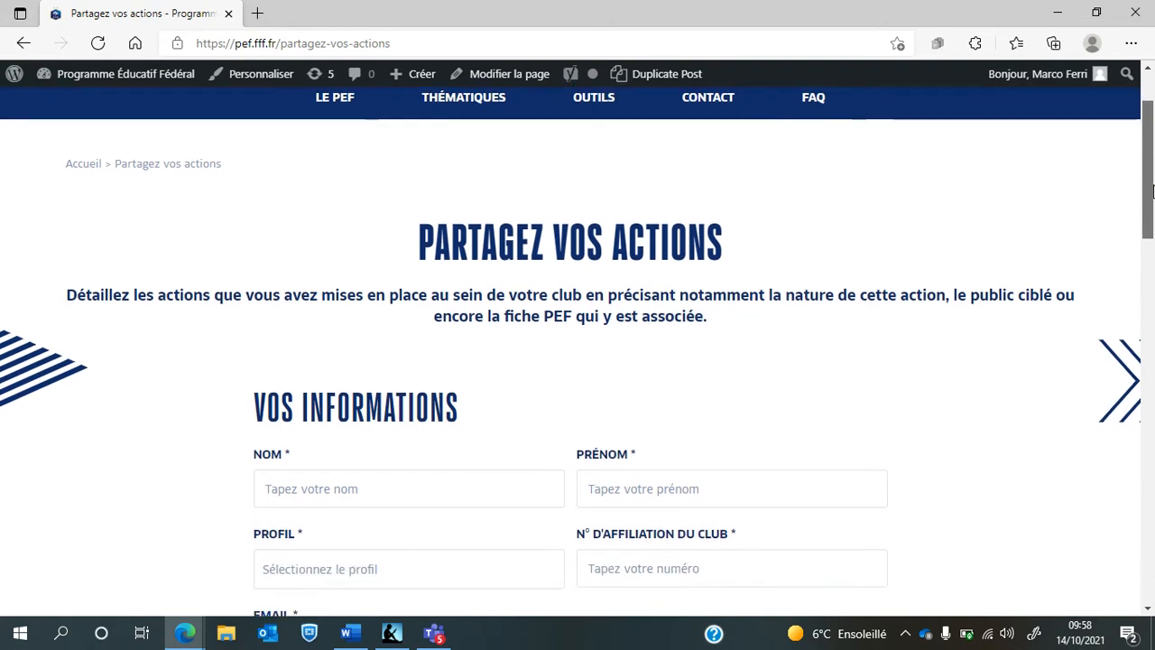
scroll(1151, 177, "up", 3)
scroll(1151, 180, "down", 1)
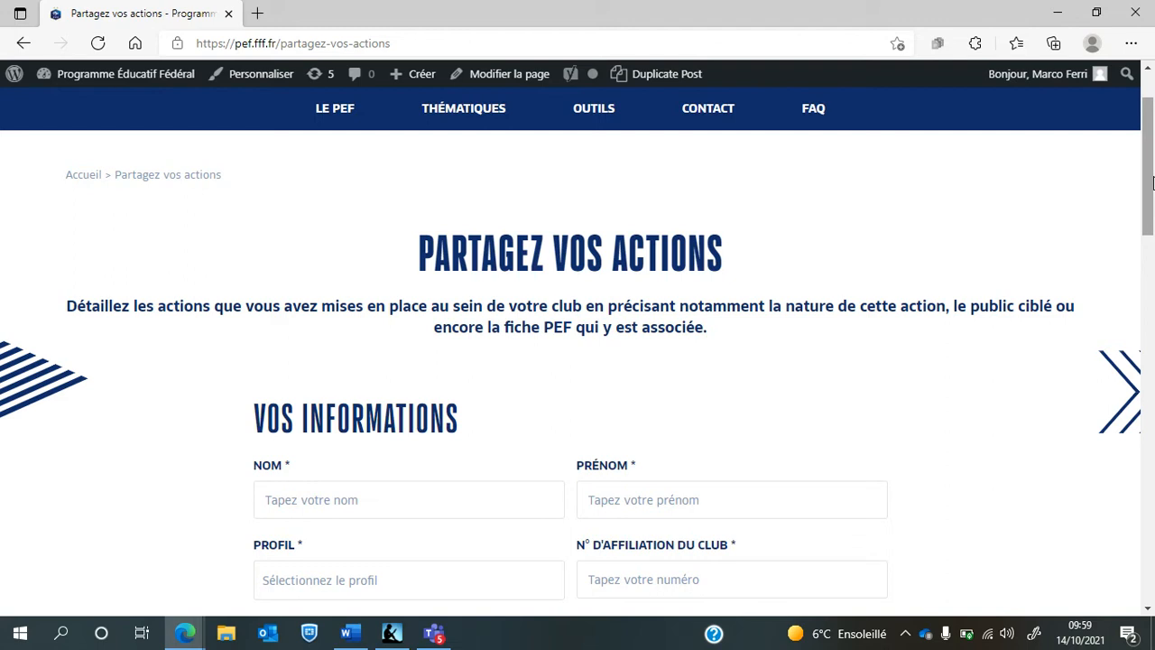
mouse_move(1152, 183)
left_mouse_down()
mouse_move(1153, 239)
mouse_move(1153, 173)
mouse_move(1152, 226)
mouse_move(1153, 187)
left_mouse_up()
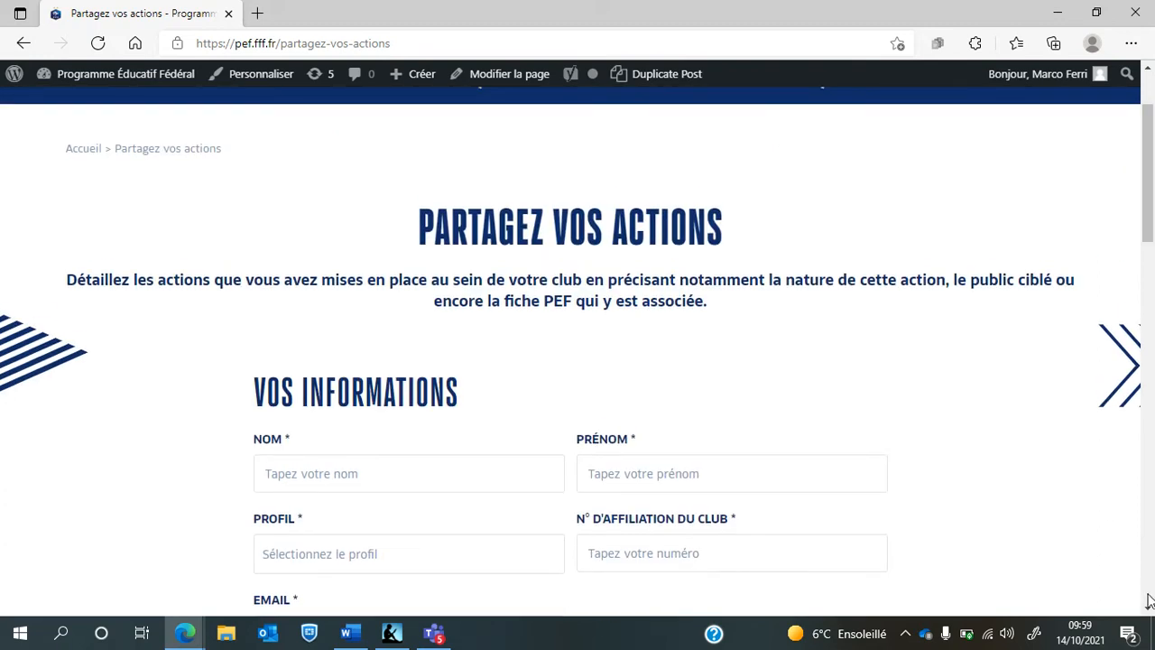
left_click_drag(1149, 613, 1149, 613)
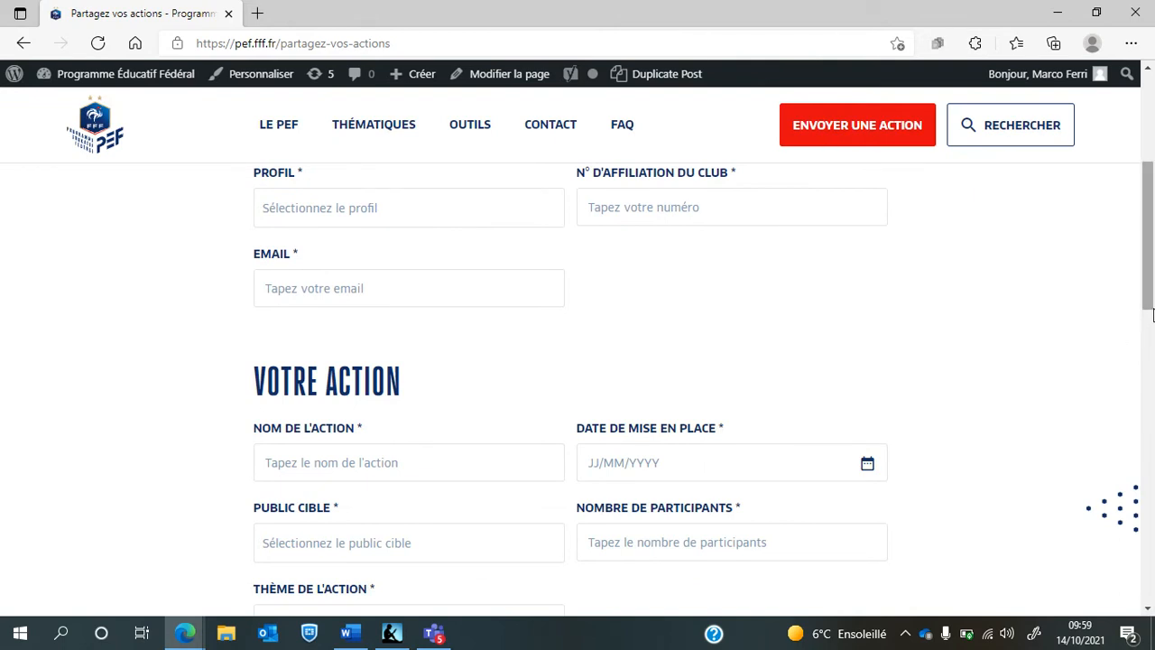
left_click_drag(1150, 312, 1151, 275)
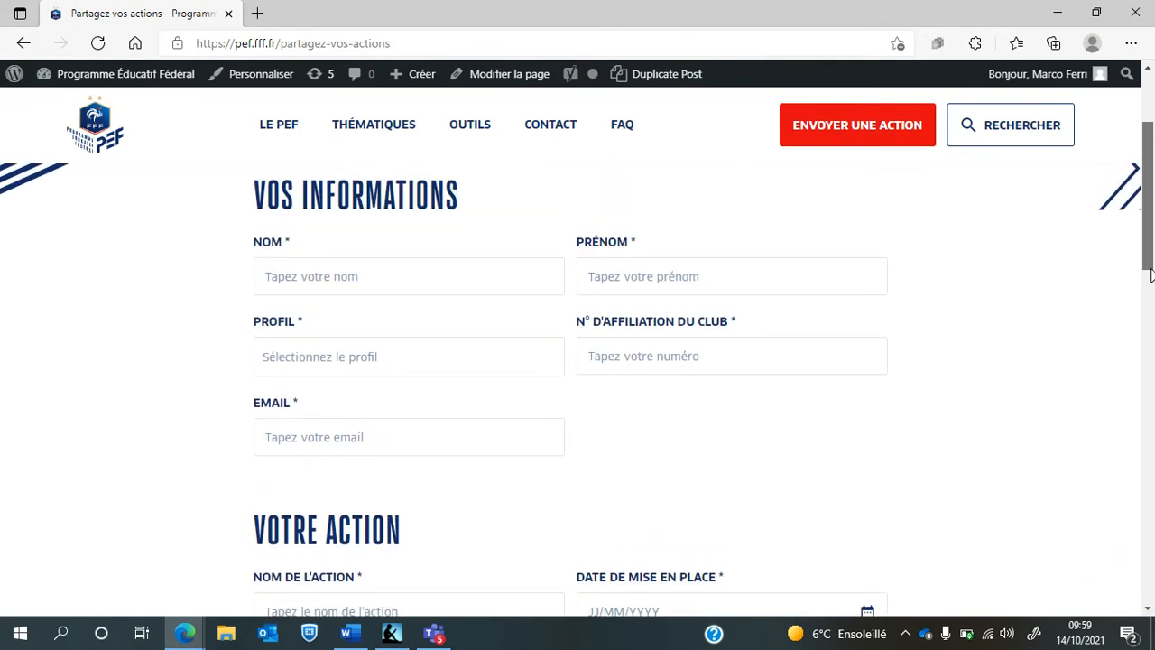
Enter the person's surname and first name, and choose Joueur(se) as the profile
left_click(407, 284)
key("Tab")
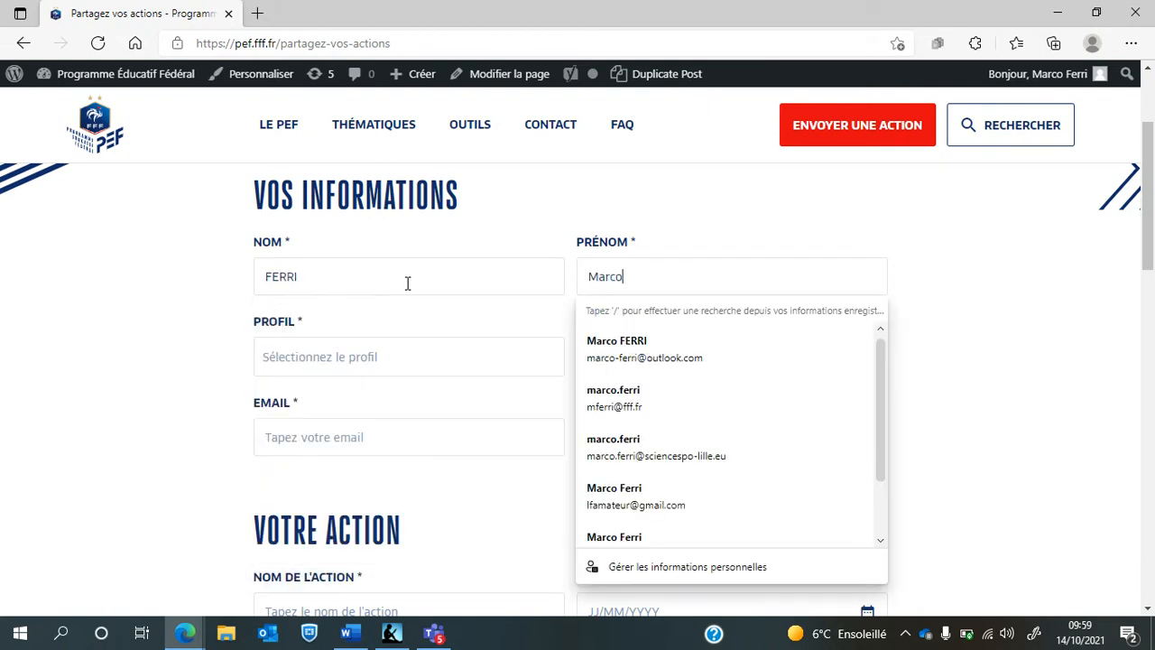
left_click(391, 354)
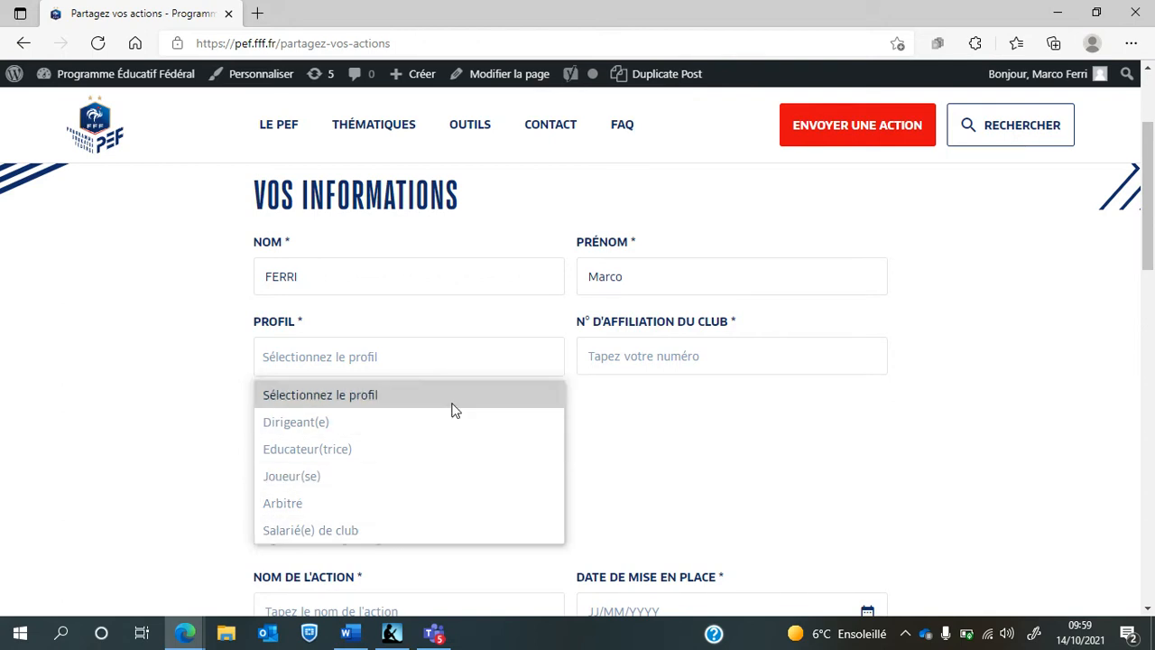
left_click(382, 476)
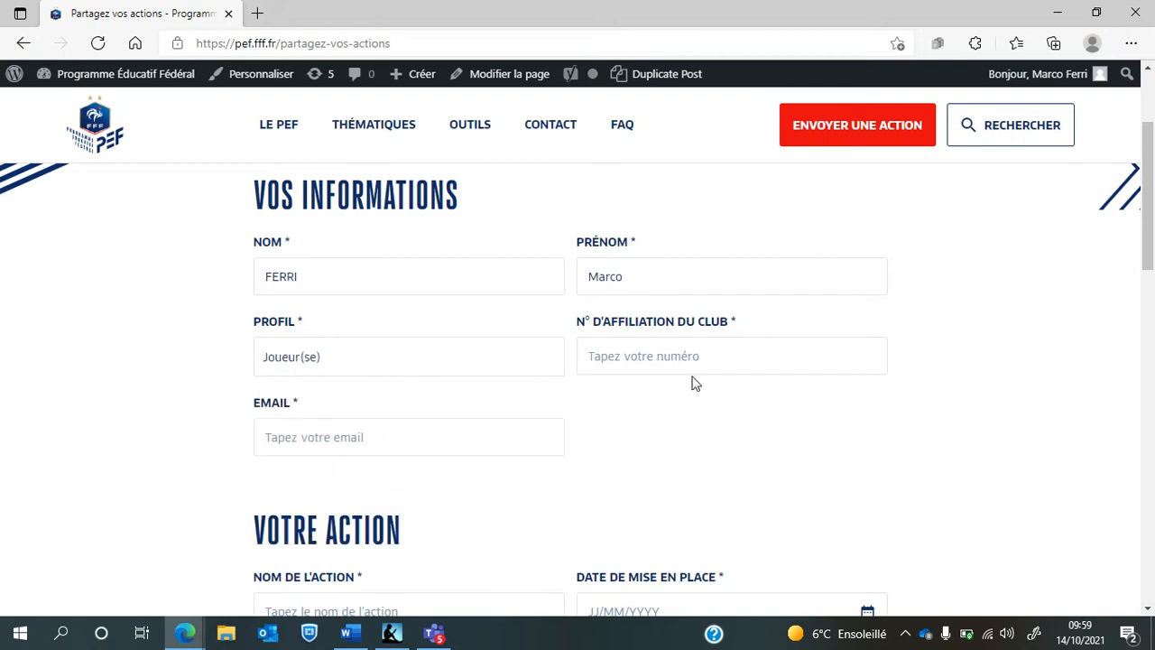
Fill in the club affiliation number and the contact's e-mail address
left_click(724, 356)
type("100218")
scroll(1152, 248, "down", 2)
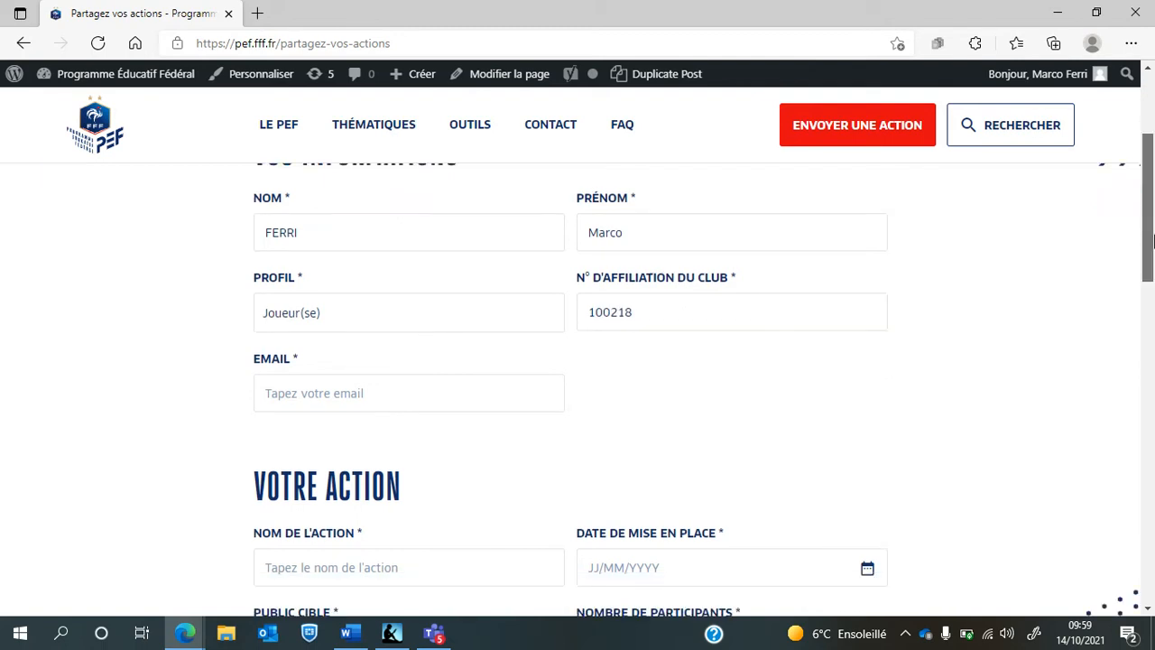
scroll(505, 289, "up", 2)
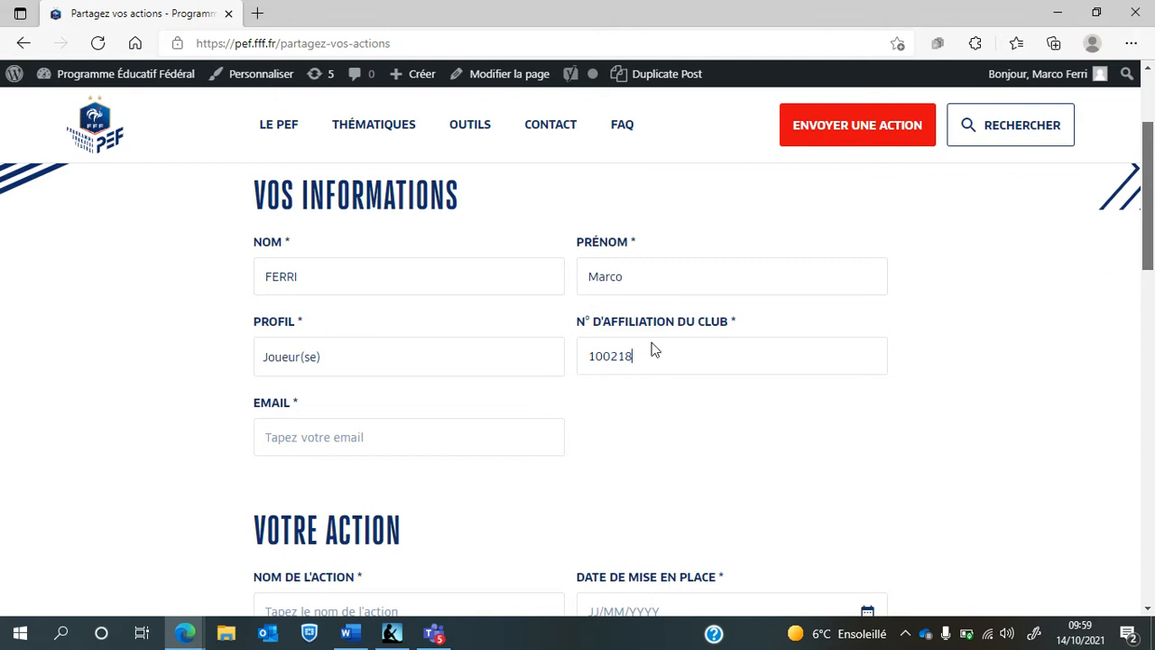
left_click(403, 445)
type("lfe")
key("BackSpace")
key("BackSpace")
key("BackSpace")
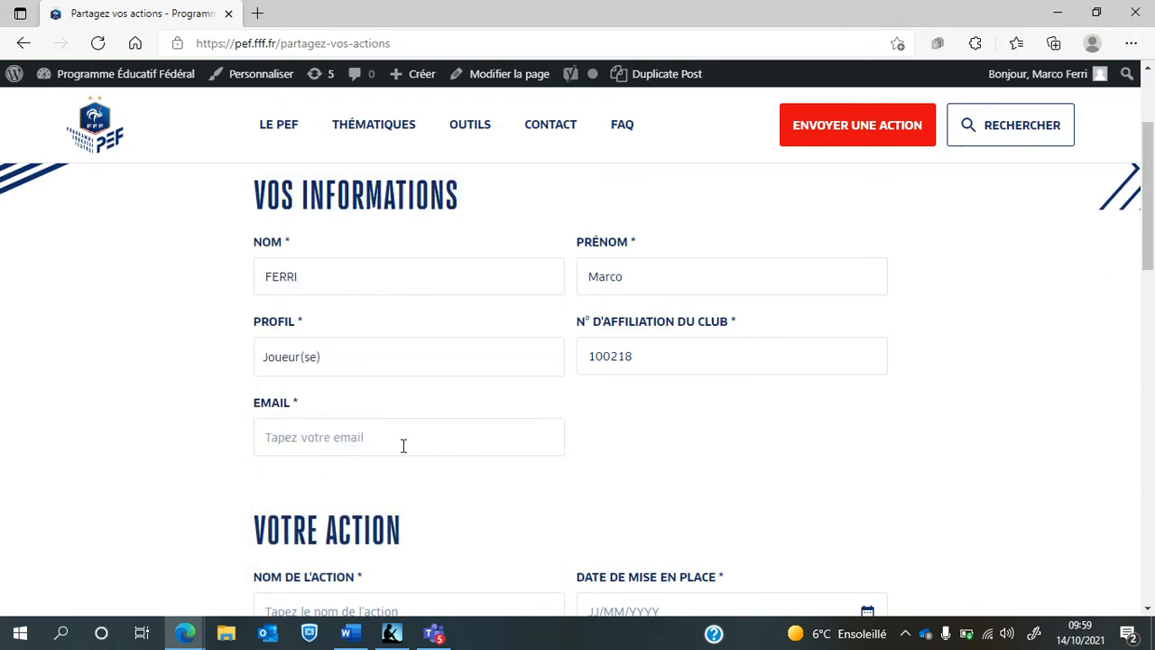
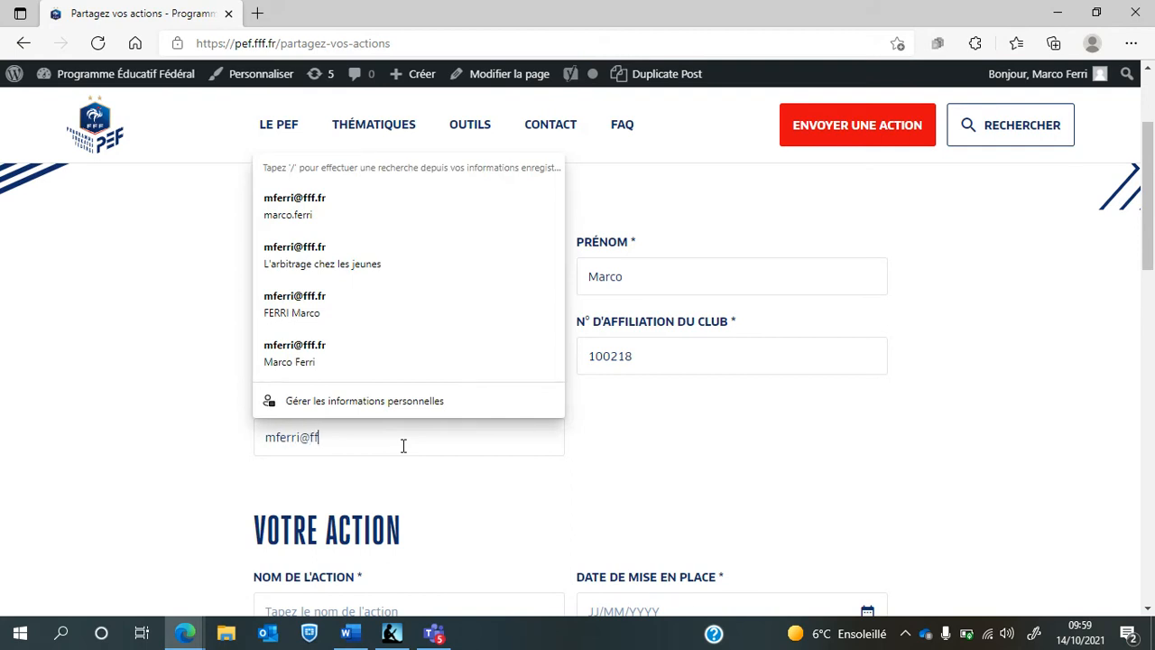
left_click(831, 426)
Name the action 'Sensibilisation à l'arbitrage' with start date 06/10/2021
left_click_drag(1154, 185, 1149, 266)
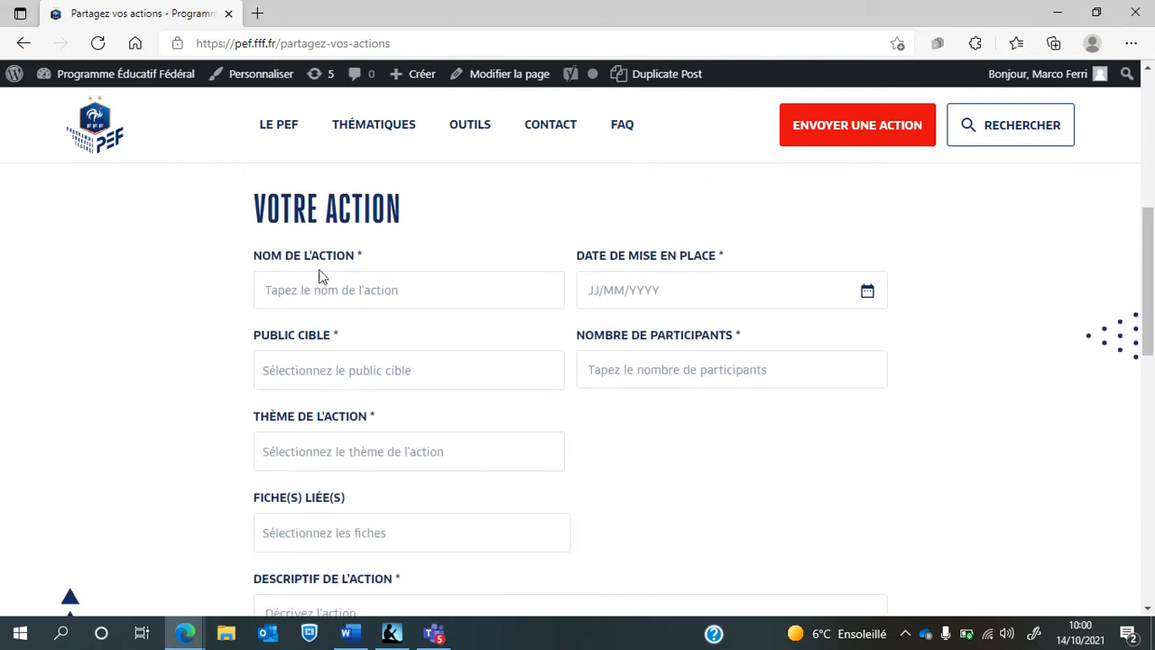
left_click(439, 290)
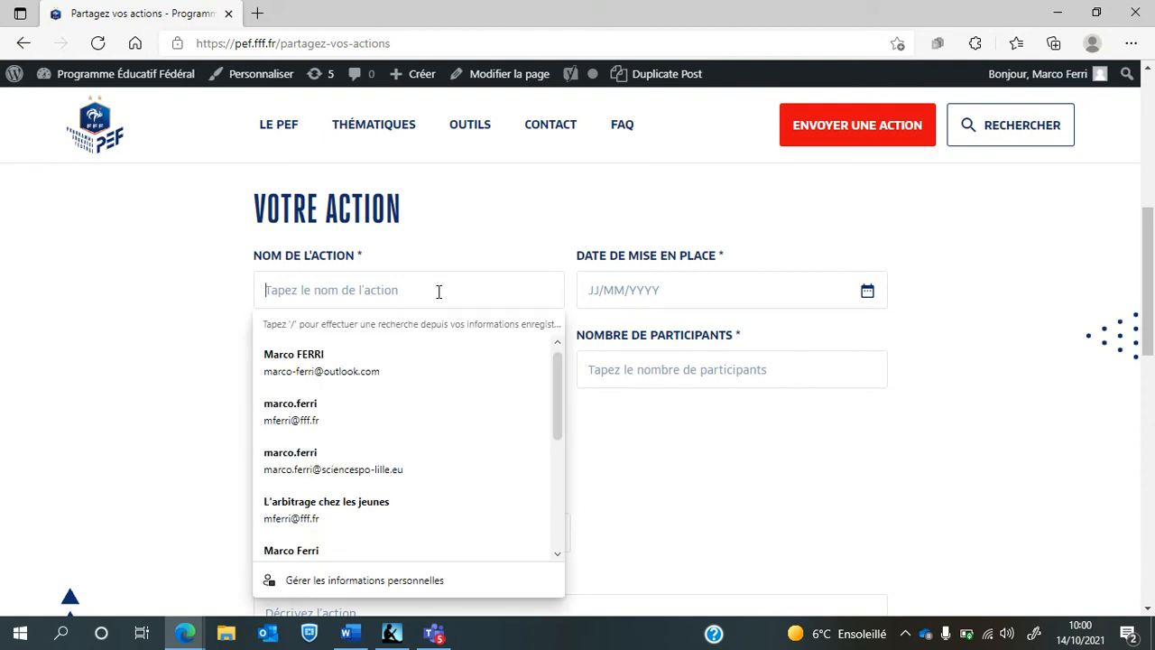
left_click(473, 218)
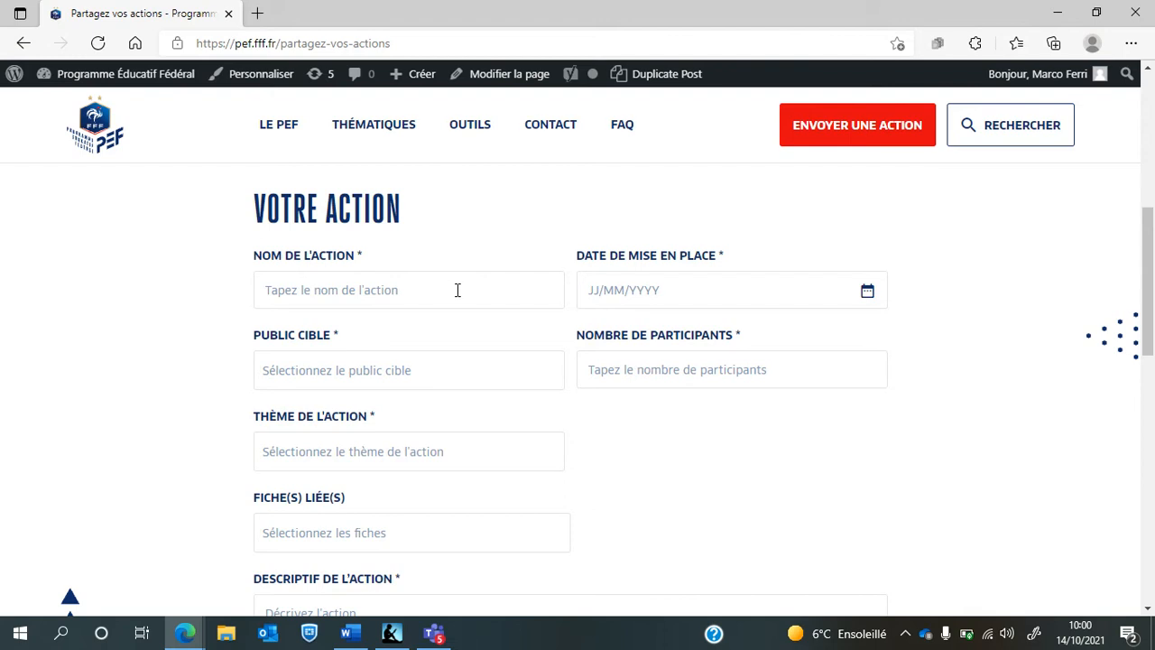
type("Sensibilisa")
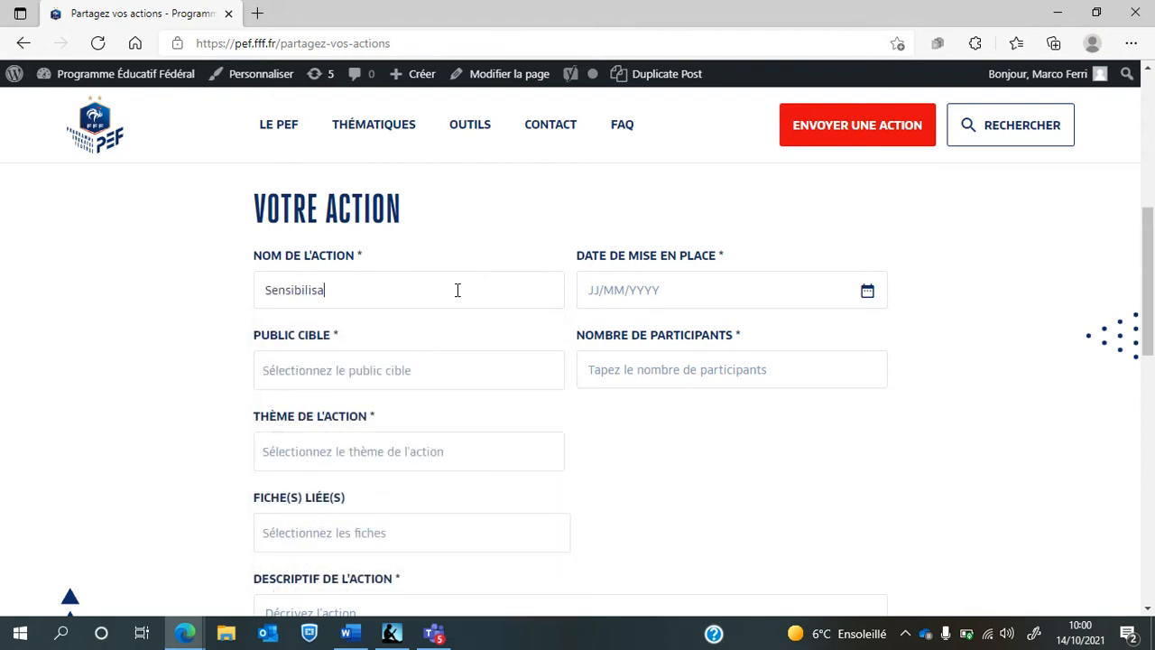
type("tion à l'arbitrage")
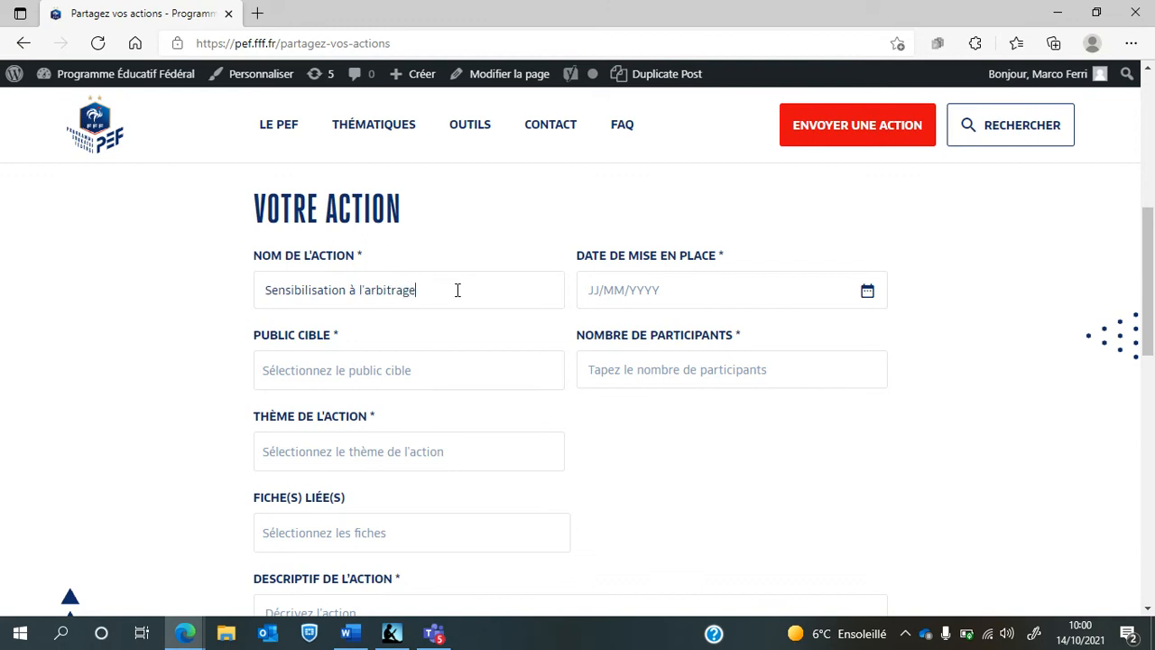
left_click(630, 289)
type("06/1")
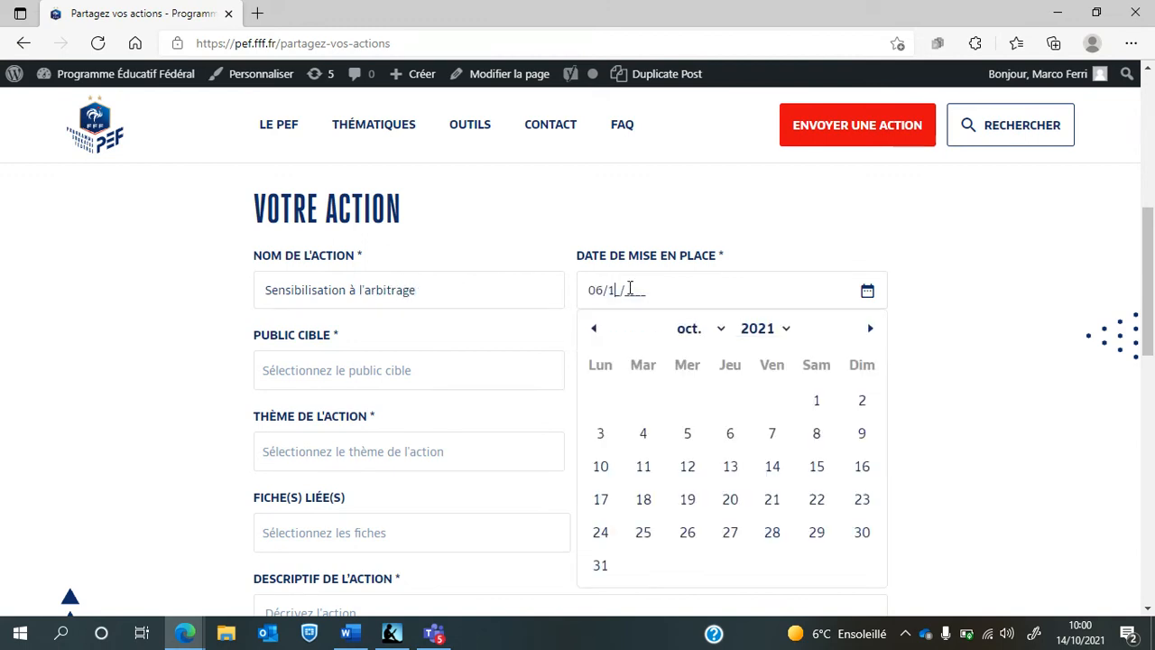
type("0/2021")
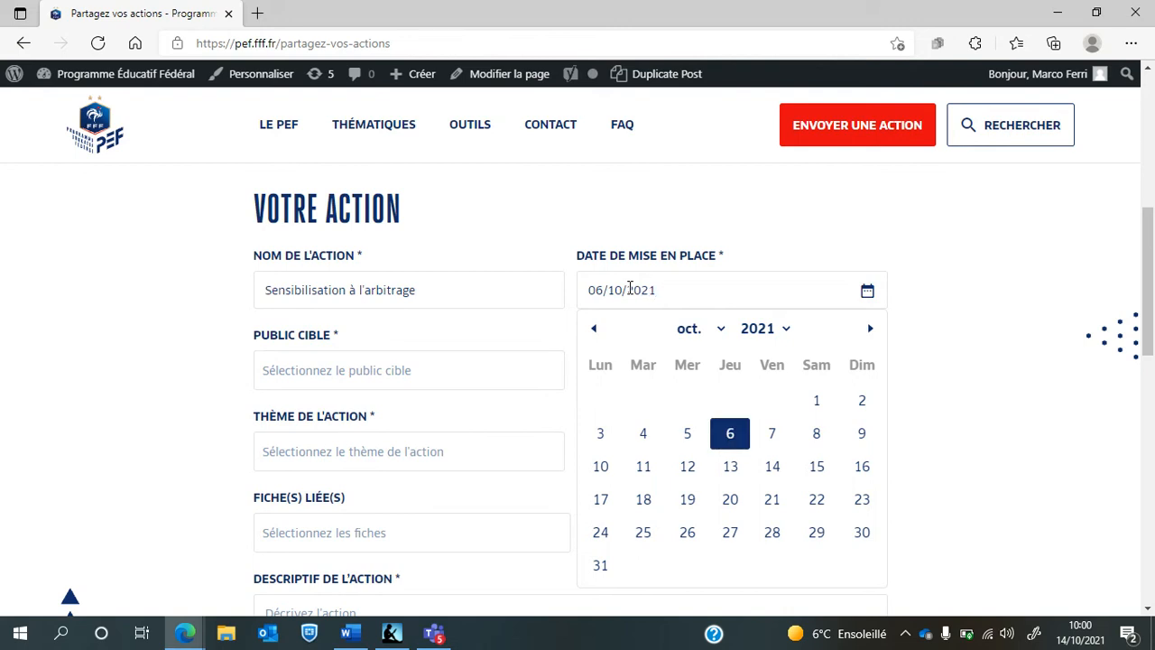
left_click(131, 355)
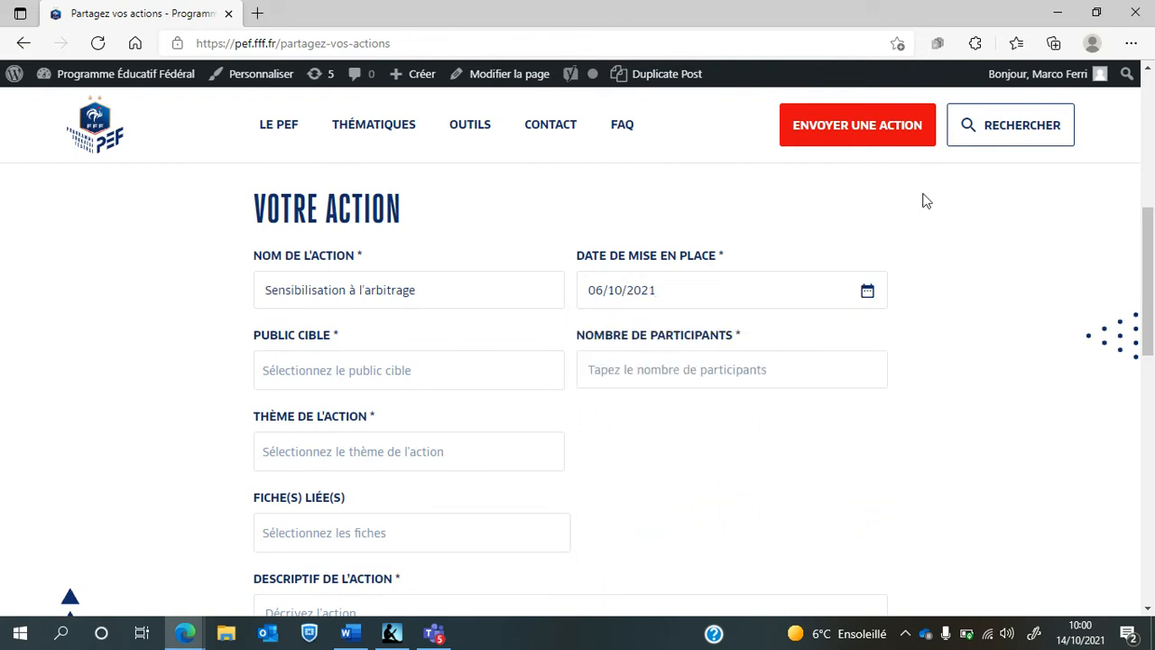
Choose U14-U19 as the target audience and enter 15 participants
scroll(1154, 284, "down", 1)
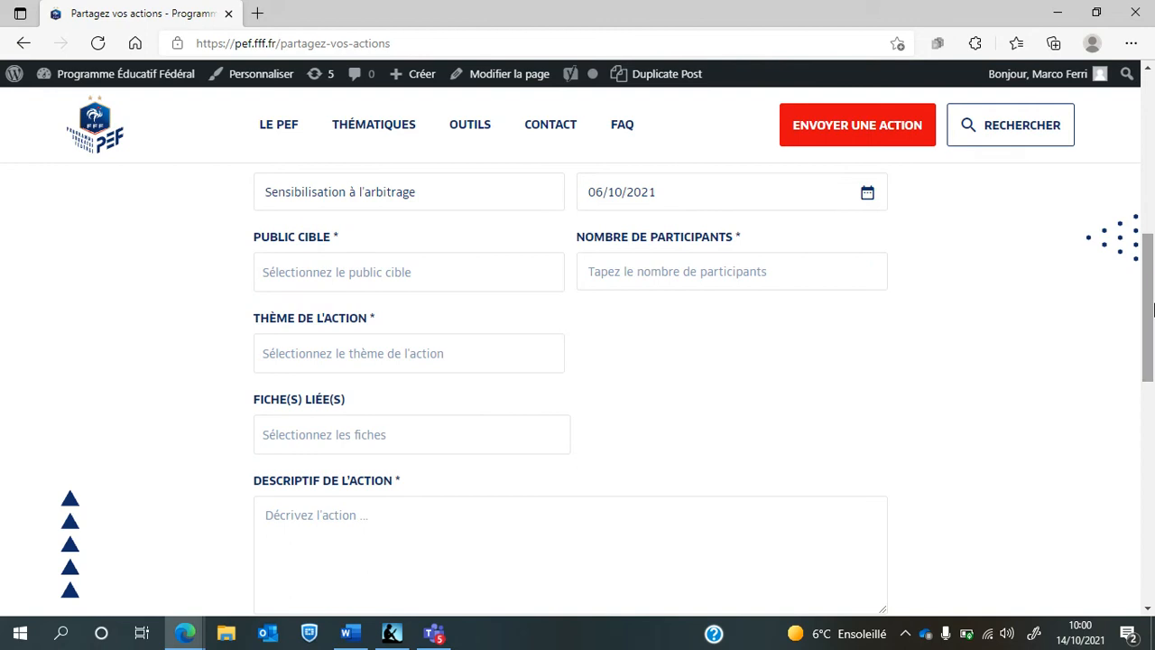
left_click(496, 271)
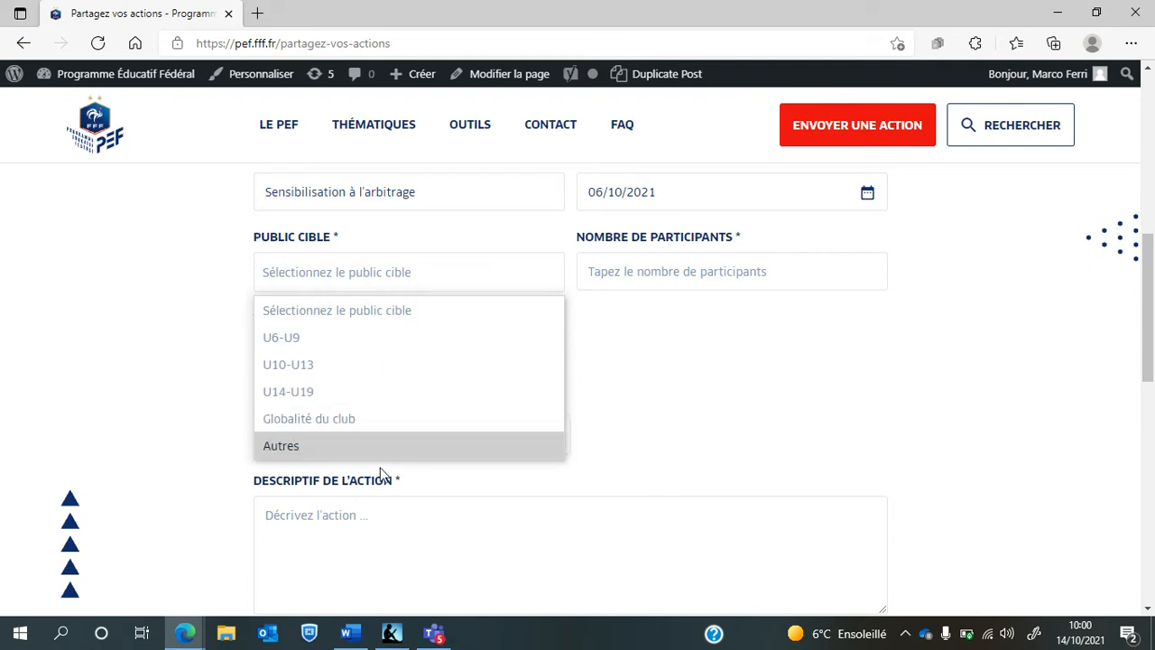
left_click(445, 394)
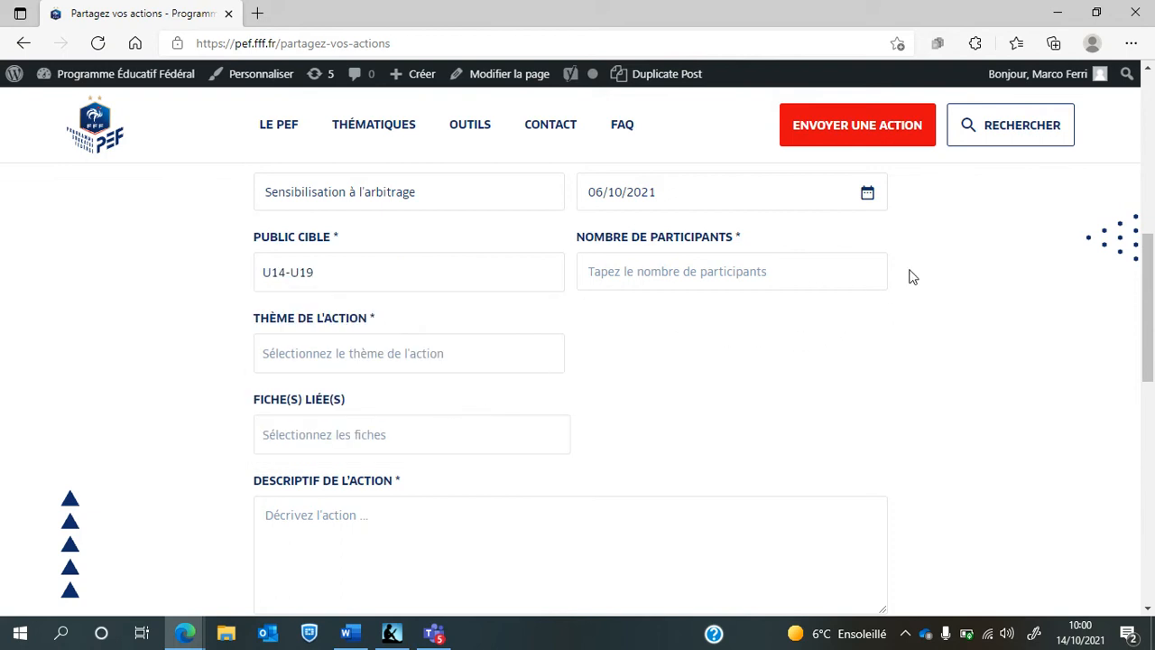
left_click(818, 272)
type("15")
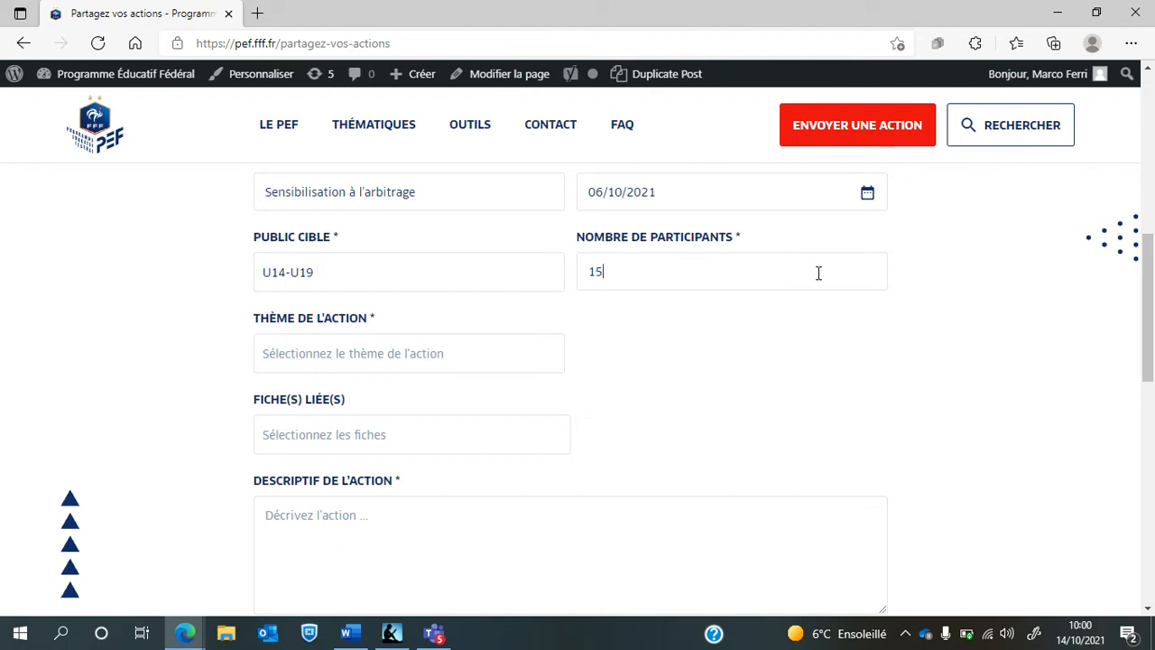
Choose theme 'Règles du jeu & Arbitrage' and link fiche 'Respecter et comprendre les décisions de l'arbitre'
left_click_drag(1154, 309, 1154, 338)
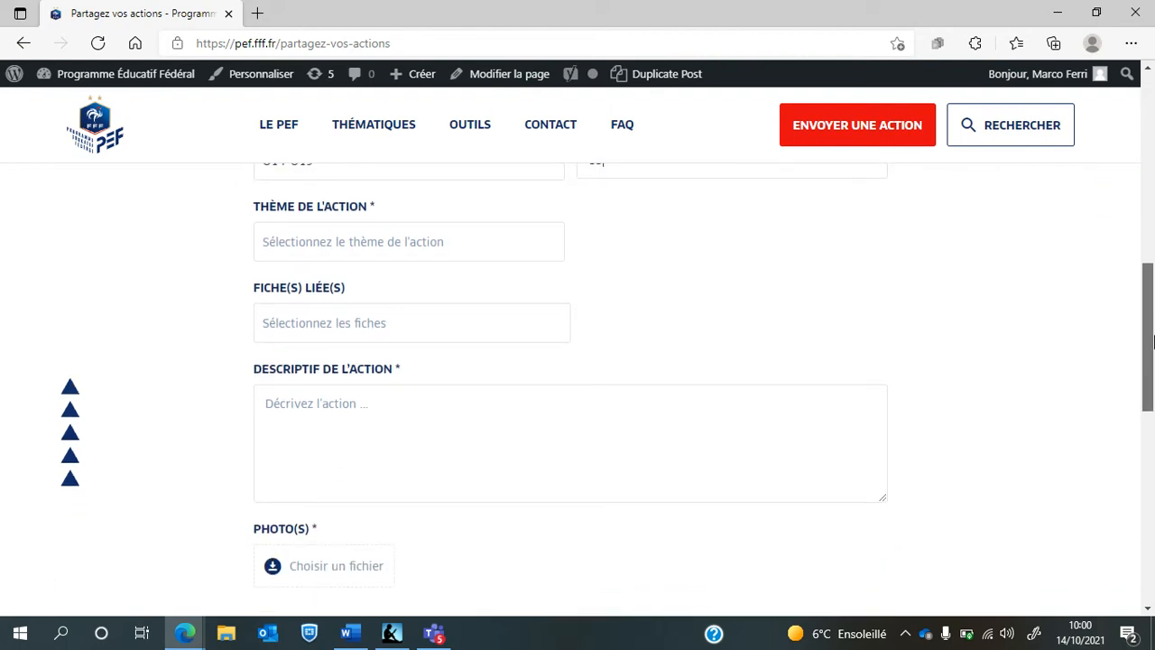
left_click(467, 245)
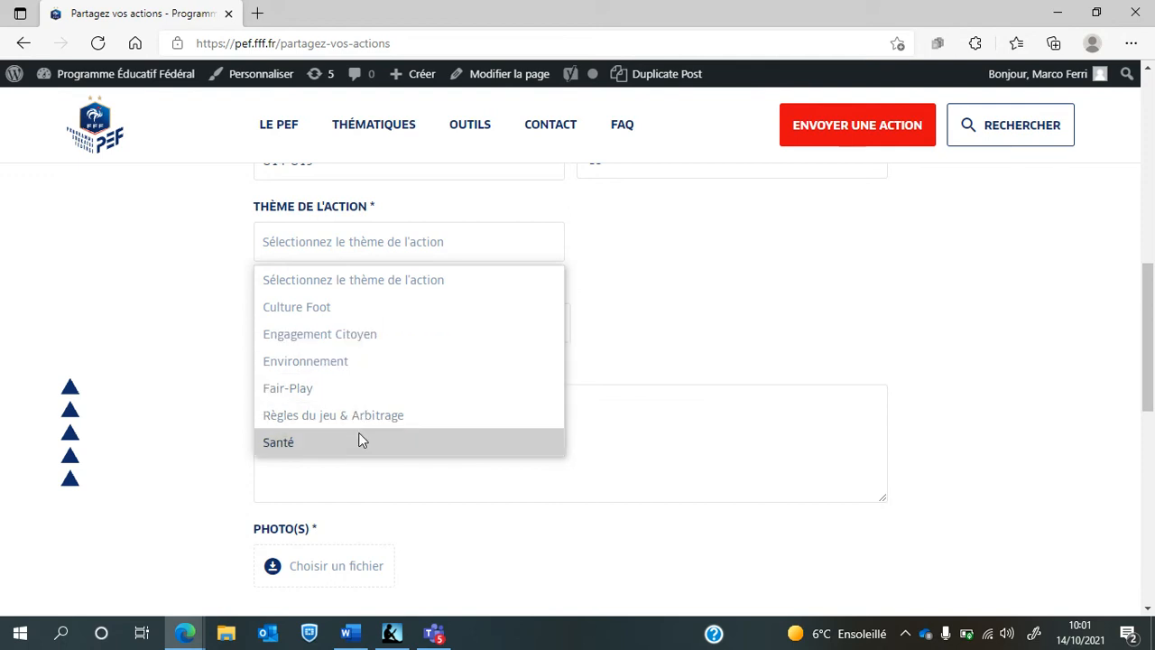
left_click(411, 421)
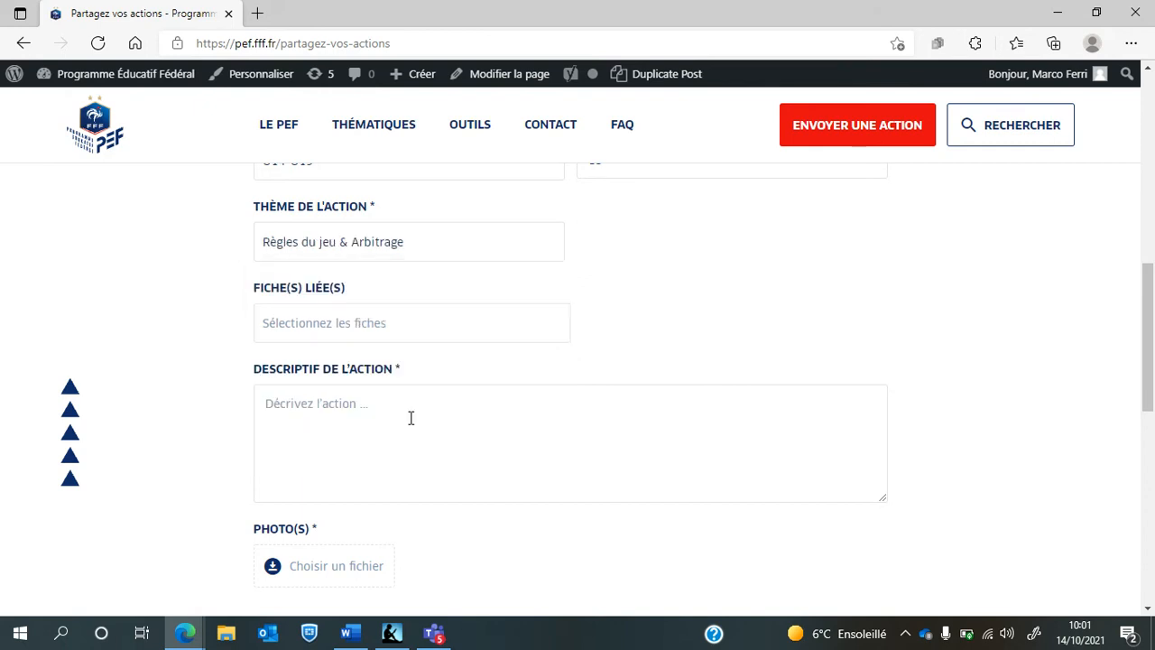
left_click(501, 330)
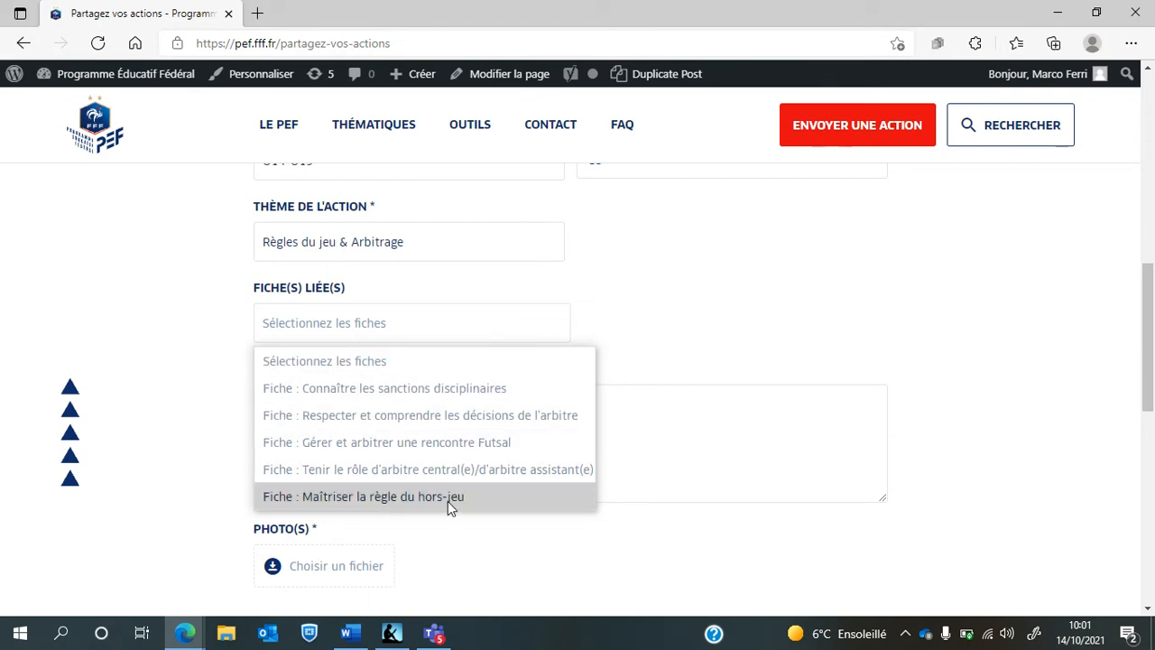
left_click(492, 420)
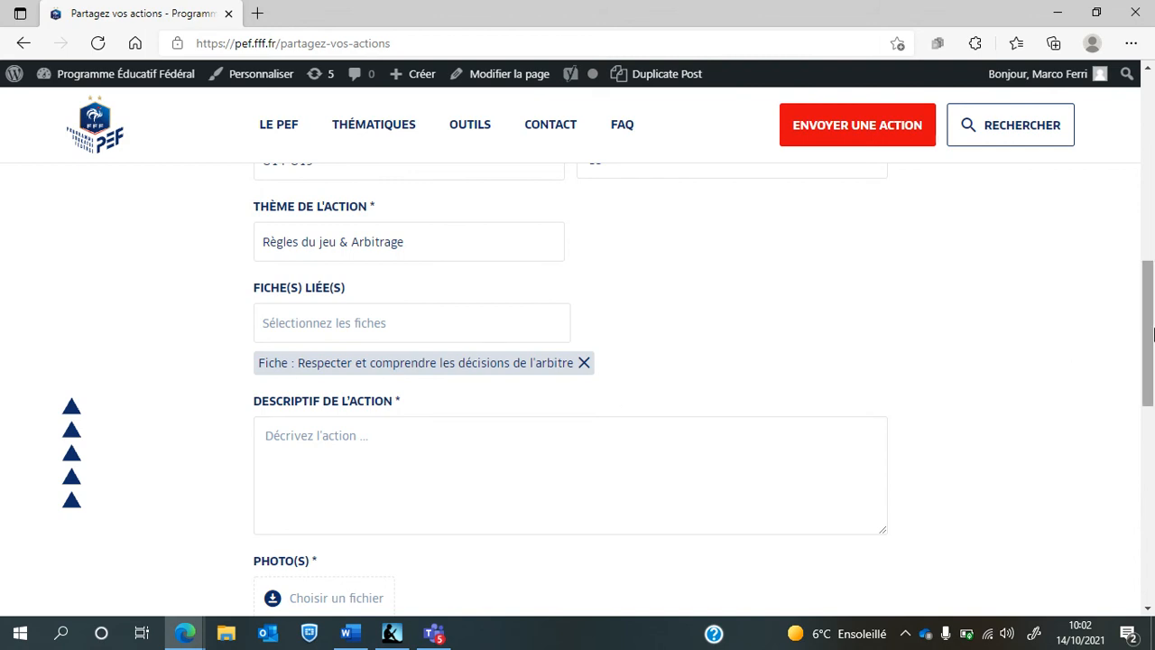
Enter the description 'Nous avons organisé une journée de sensibilisation à l'arbitrage auprès de nos U14-U19.'
left_click_drag(1153, 334, 1153, 359)
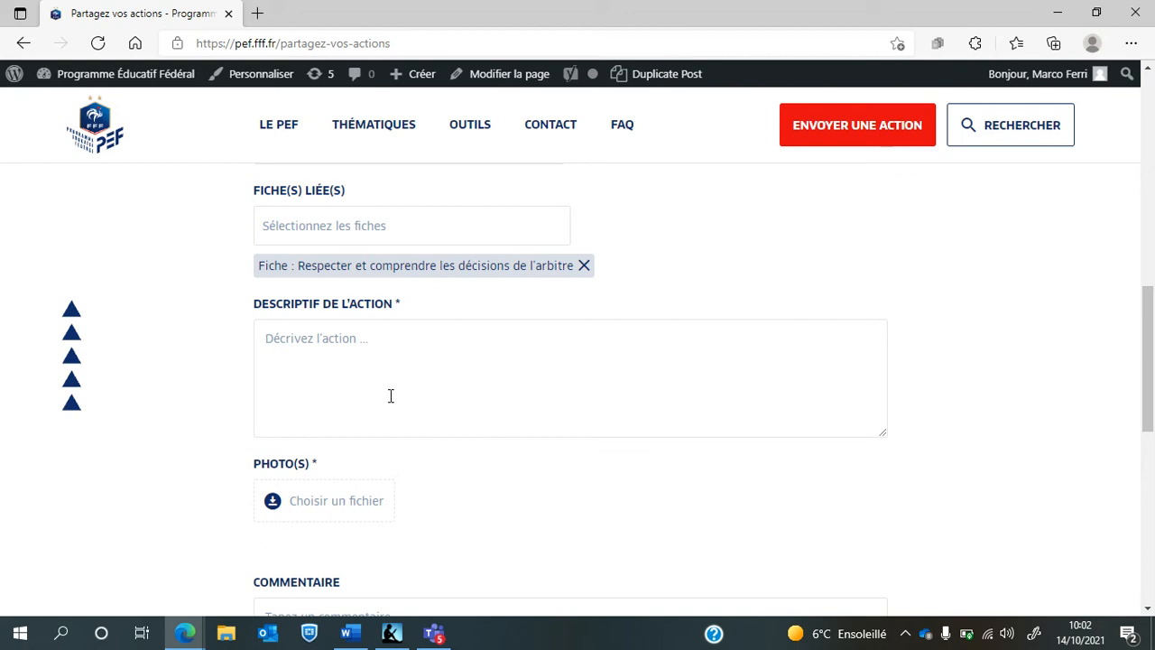
type("Nous avons organisé une journée de sen")
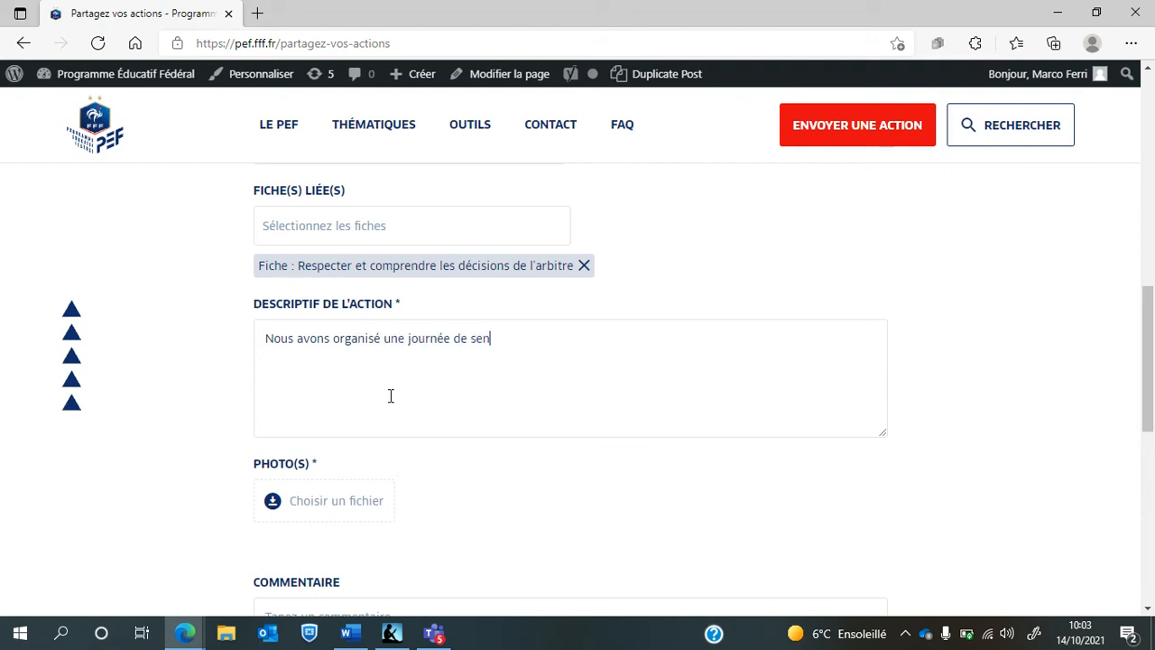
type("sibilisation à l'arbitrage auprès")
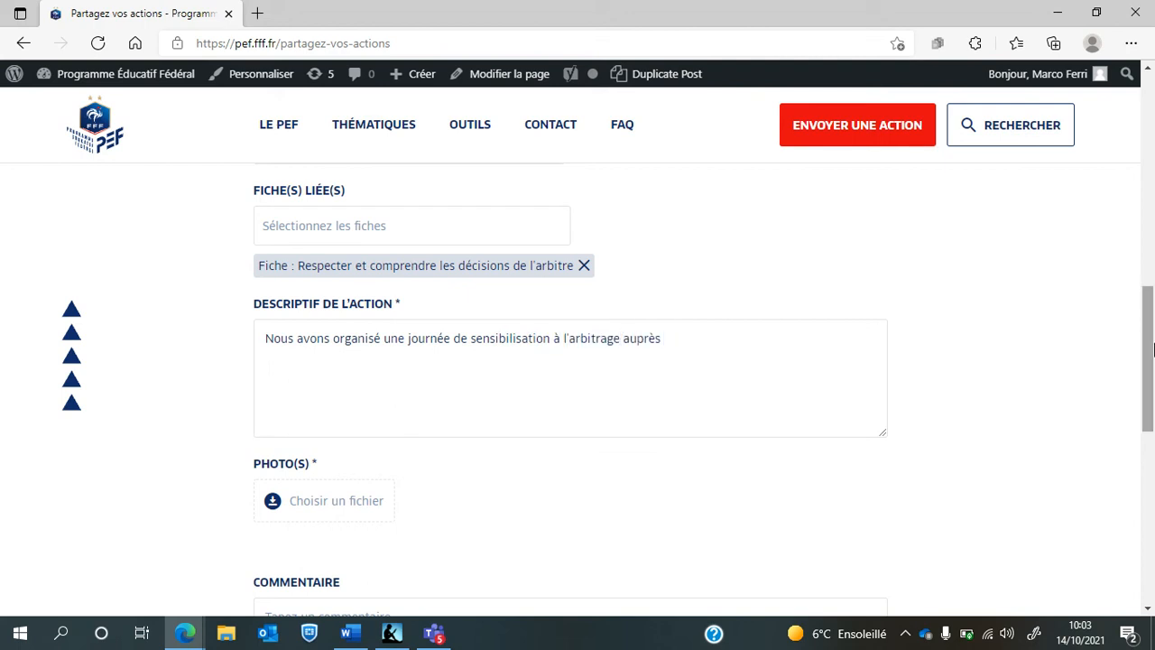
mouse_move(1152, 352)
left_mouse_down()
mouse_move(1153, 278)
mouse_move(1153, 336)
left_mouse_up()
type("de nos U14-U19.")
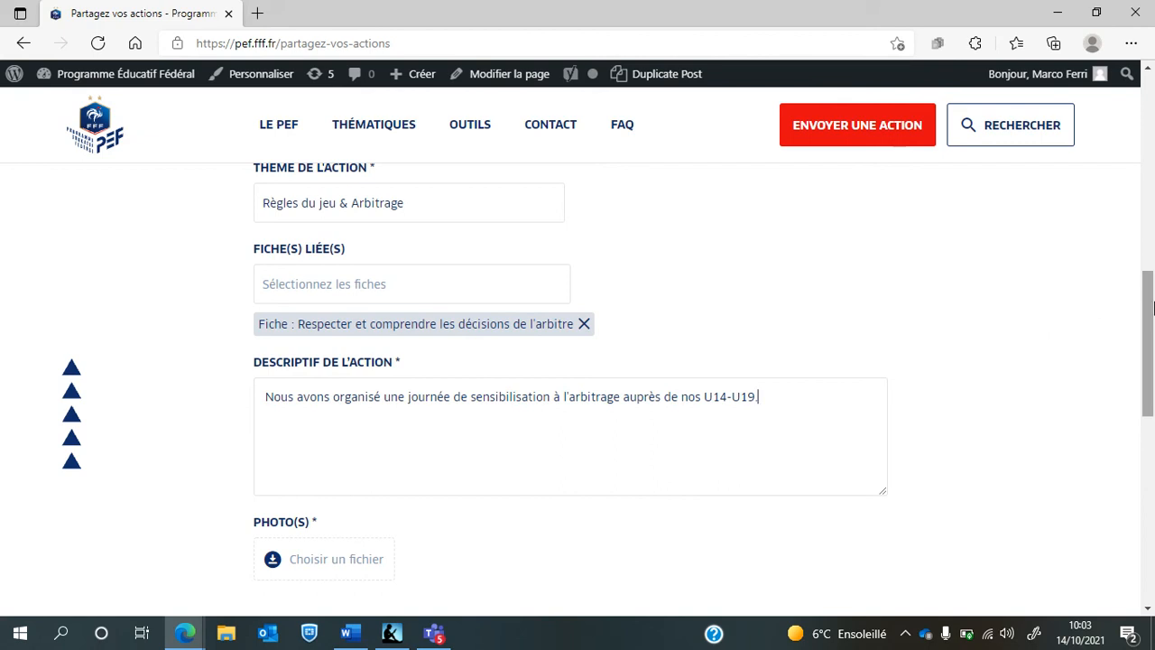
left_click_drag(1142, 310, 1142, 343)
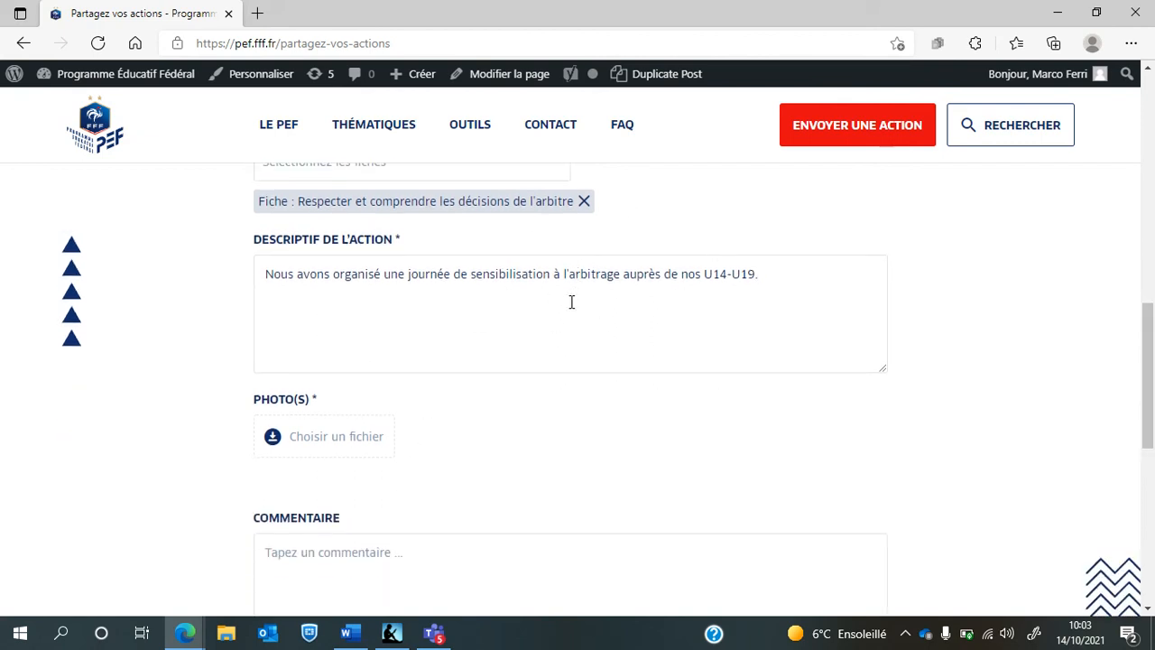
left_click_drag(1151, 312, 1151, 325)
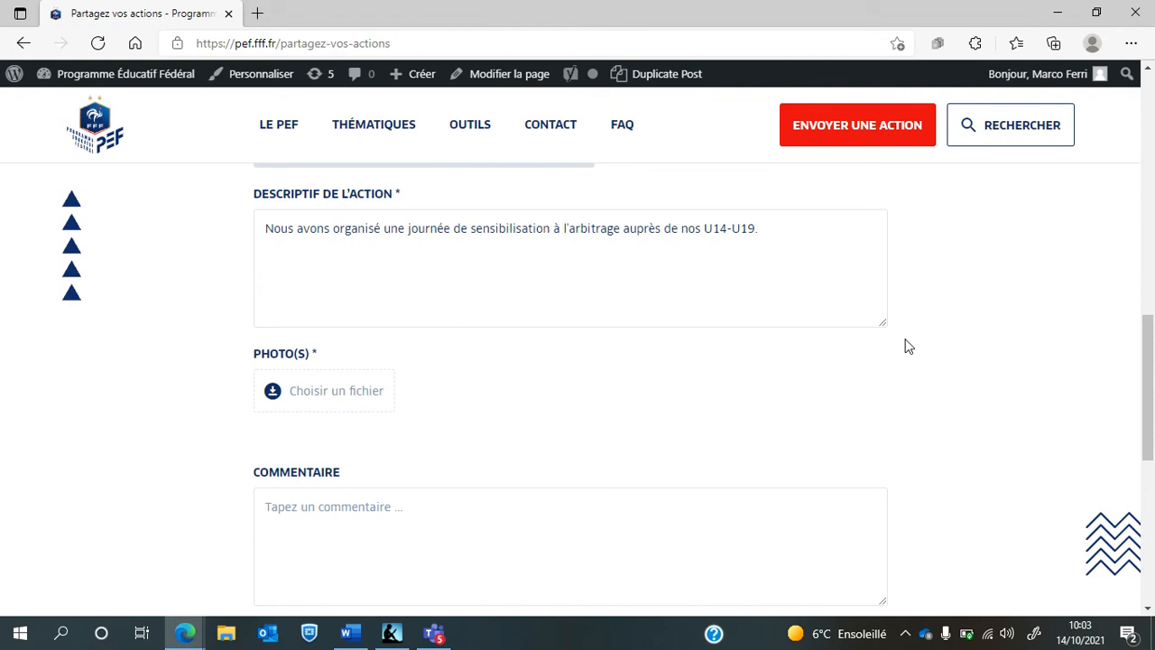
Attach IMG_1148.jpg as the action's photo through 'Choisir un fichier'
left_click(314, 398)
double_click(479, 319)
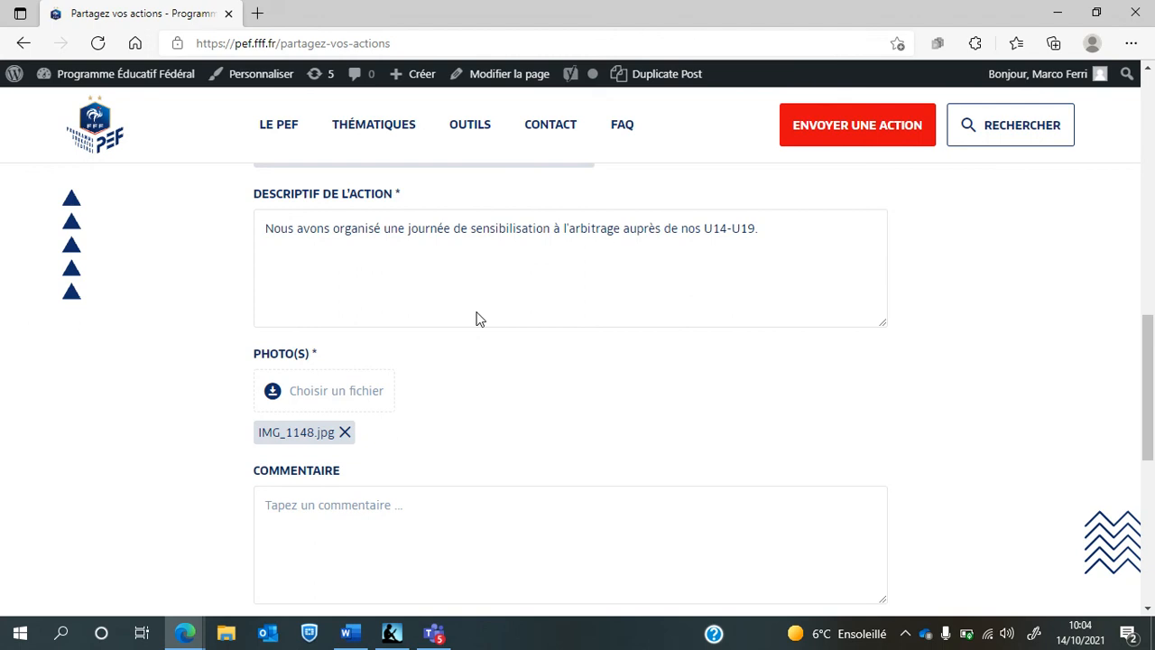
left_click_drag(1153, 379, 1154, 440)
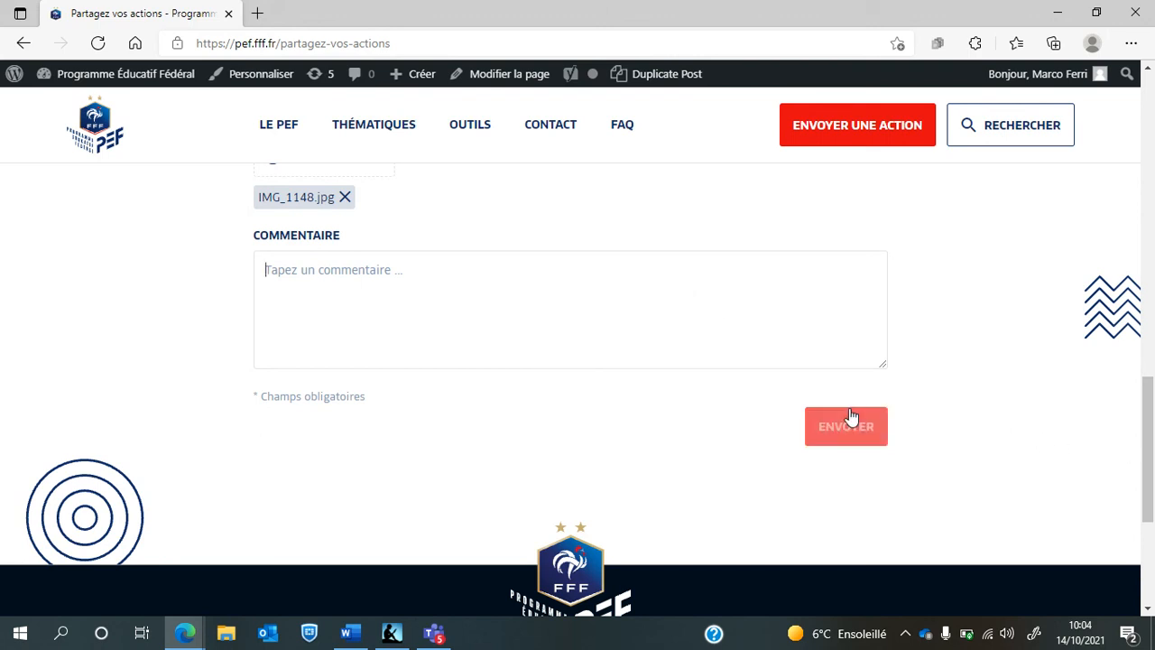
Scroll to the bottom of the form and submit it with ENVOYER
left_click_drag(1154, 459, 1153, 528)
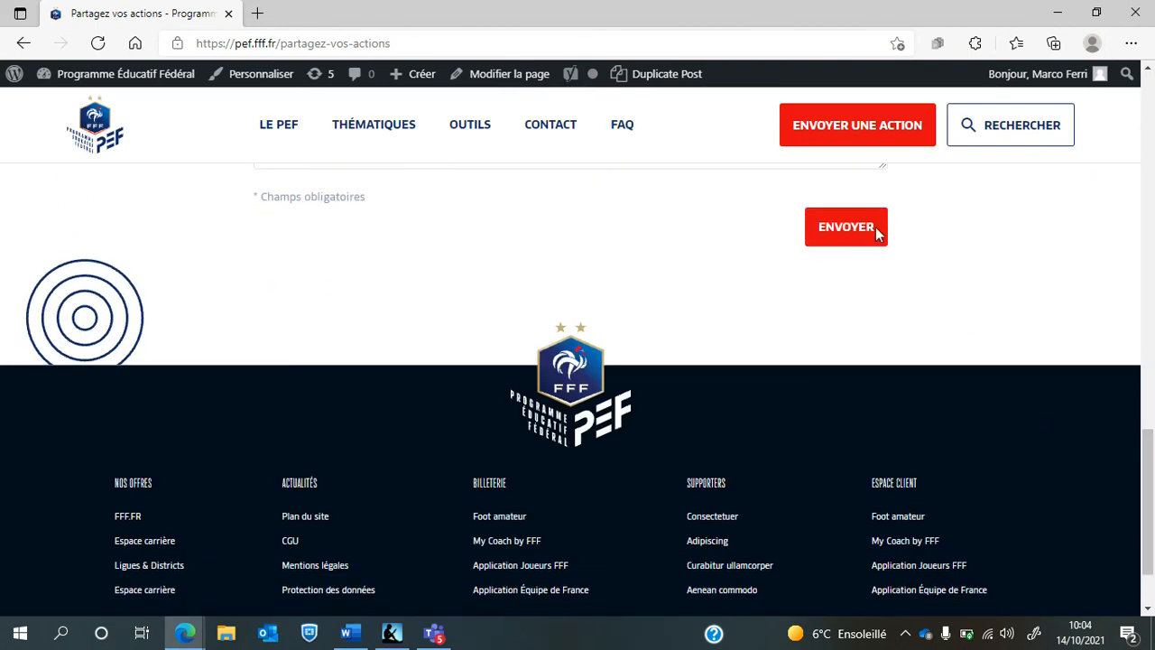
left_click(835, 227)
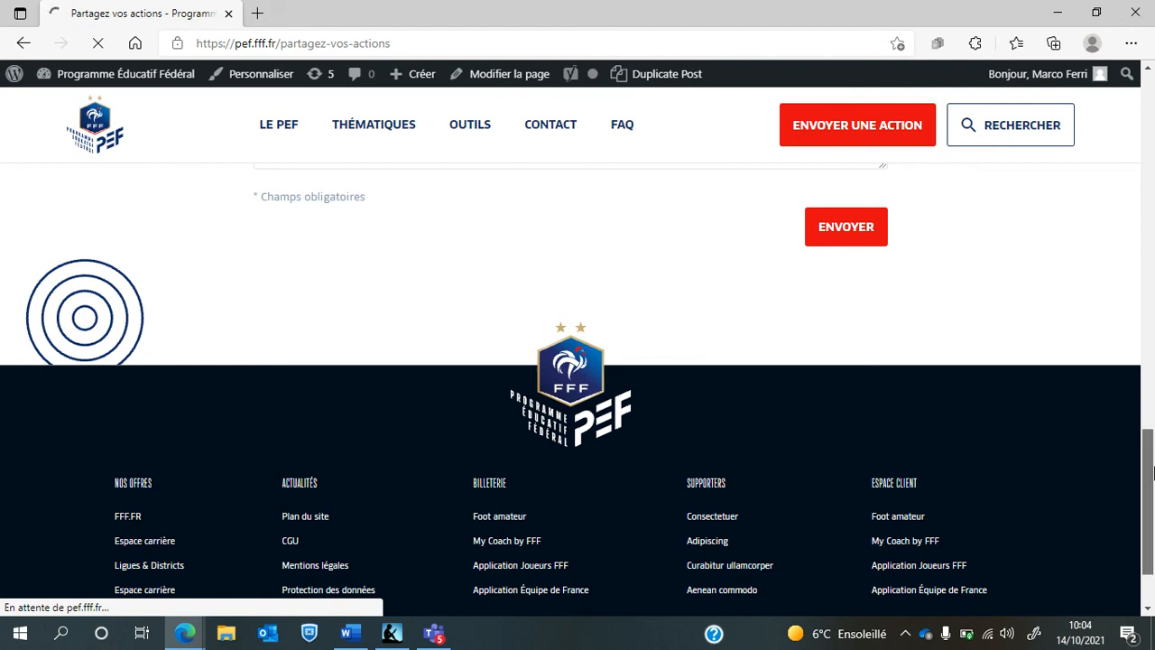
left_click_drag(1148, 473, 1153, 435)
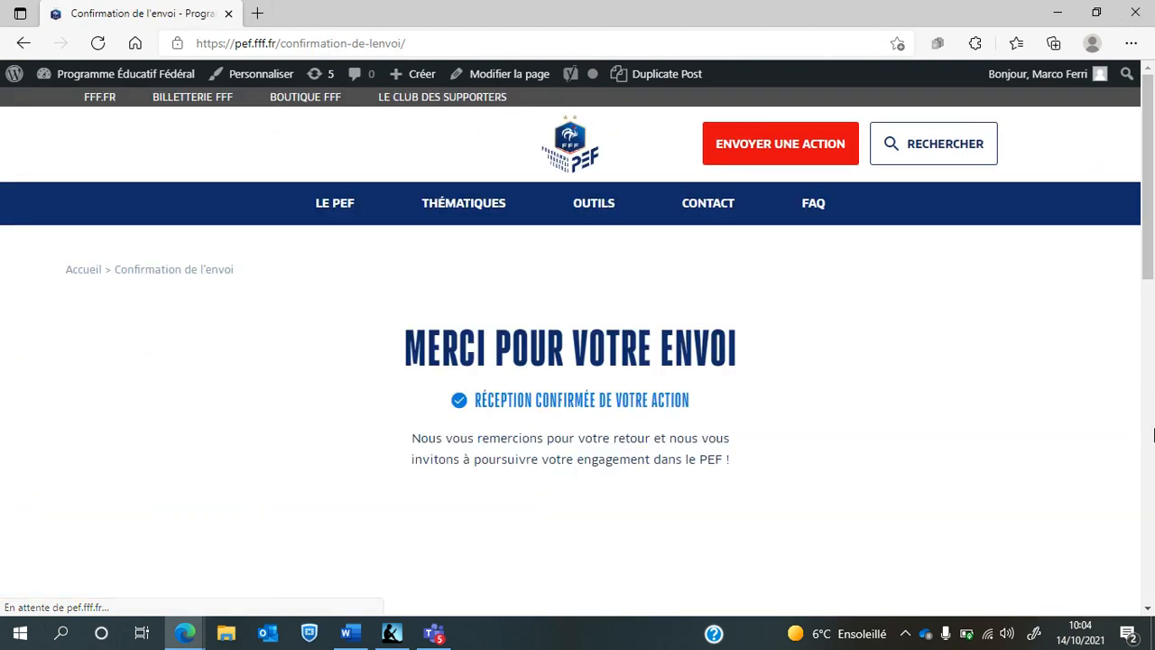
Review the 'Merci pour votre envoi' confirmation page, then minimise Edge to the desktop
left_click_drag(1154, 184, 1153, 215)
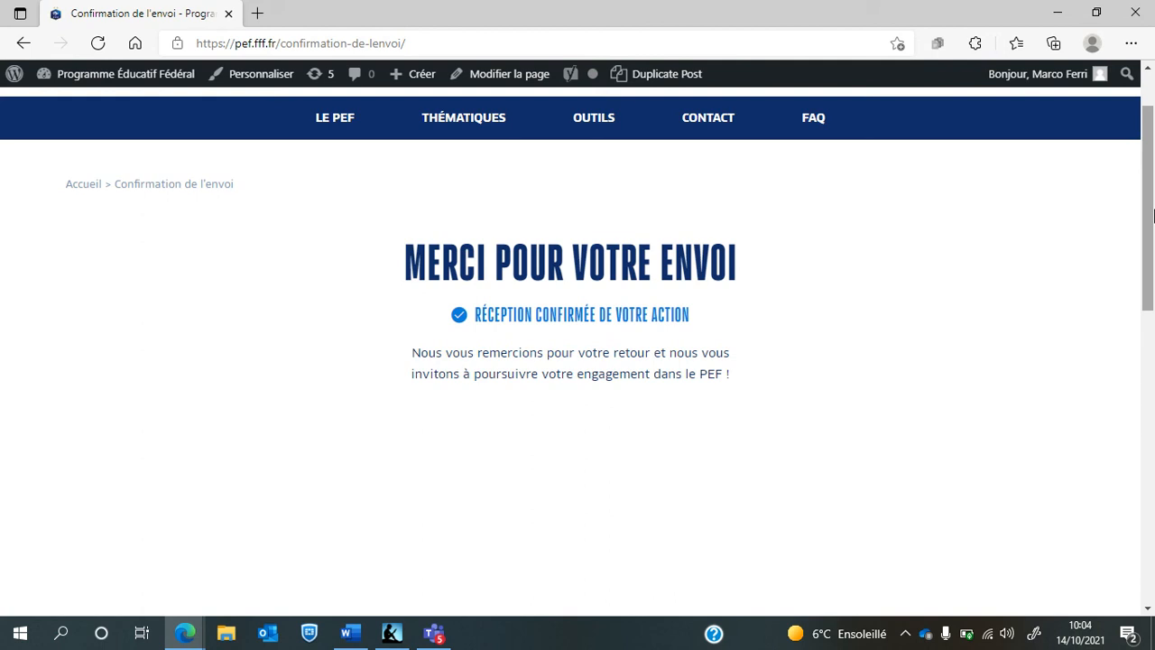
left_click_drag(1154, 213, 1154, 170)
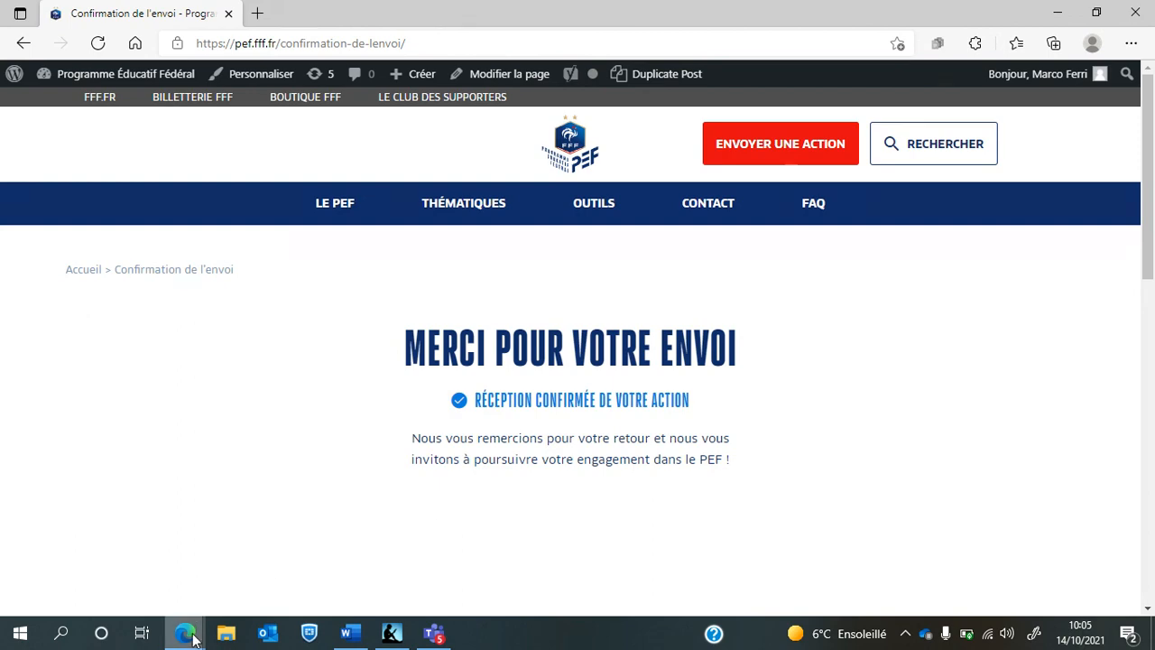
mouse_move(194, 627)
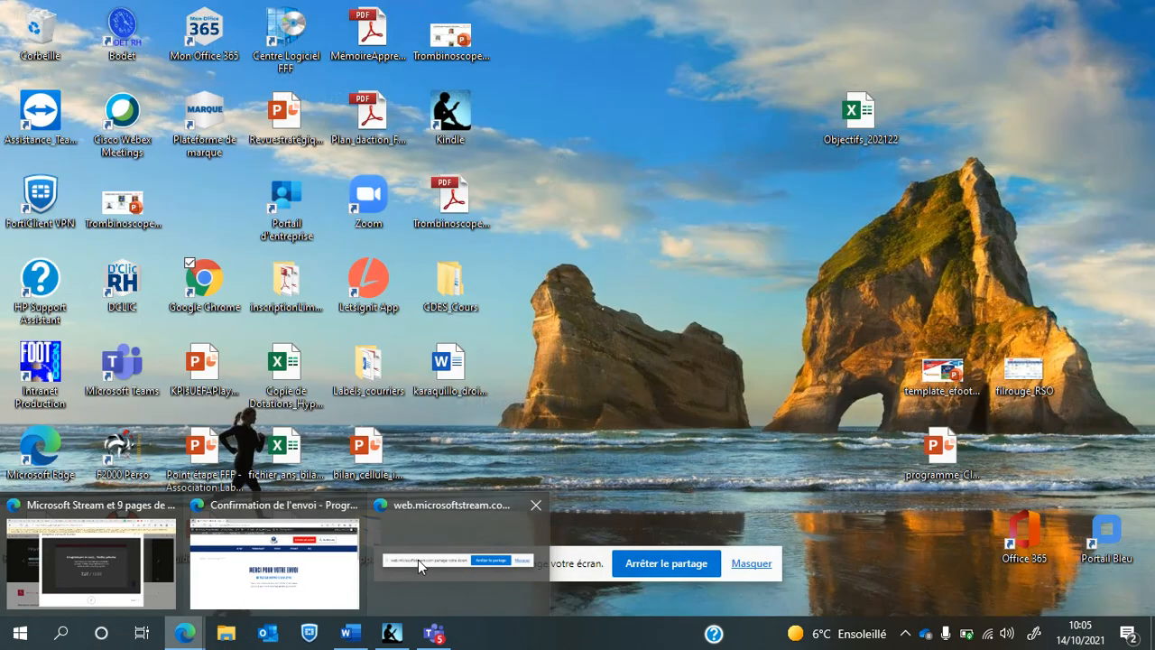